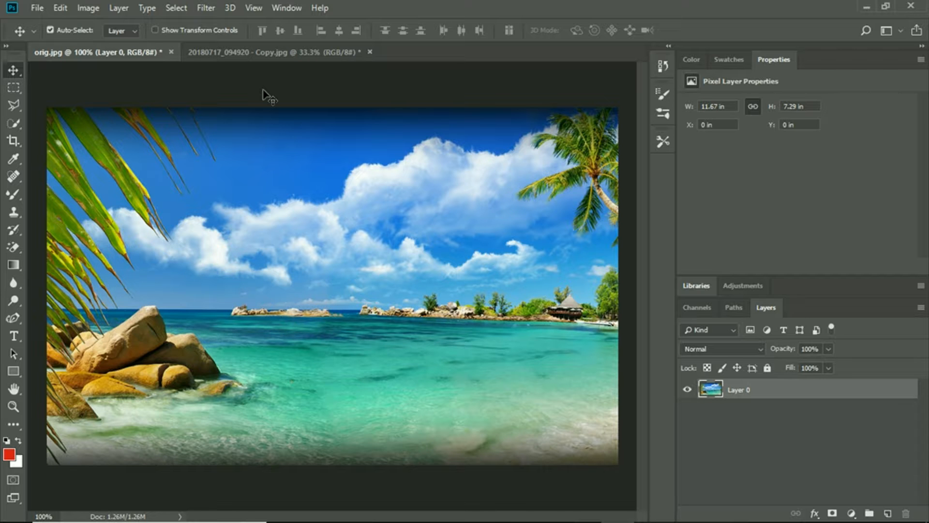
- Convert Layer 0 to a smart object and open the Filter Gallery for it
left_click(116, 8)
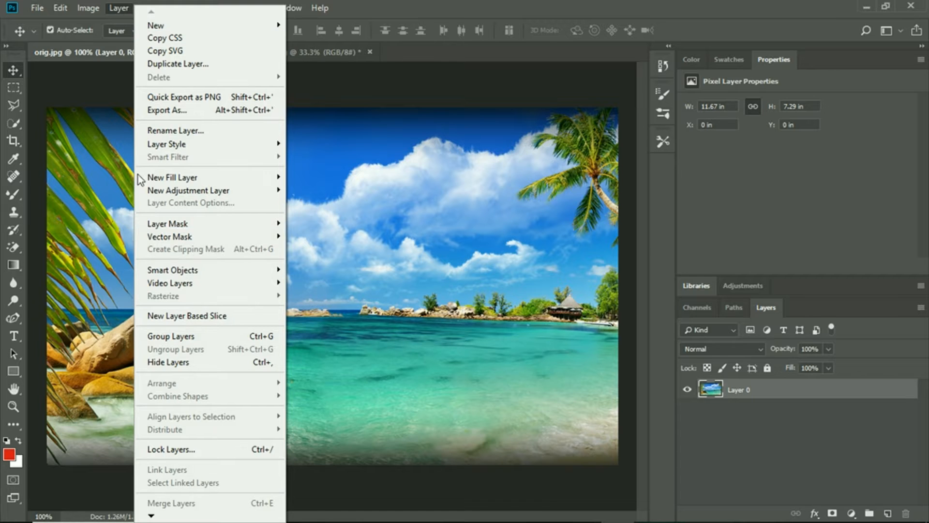
mouse_move(157, 271)
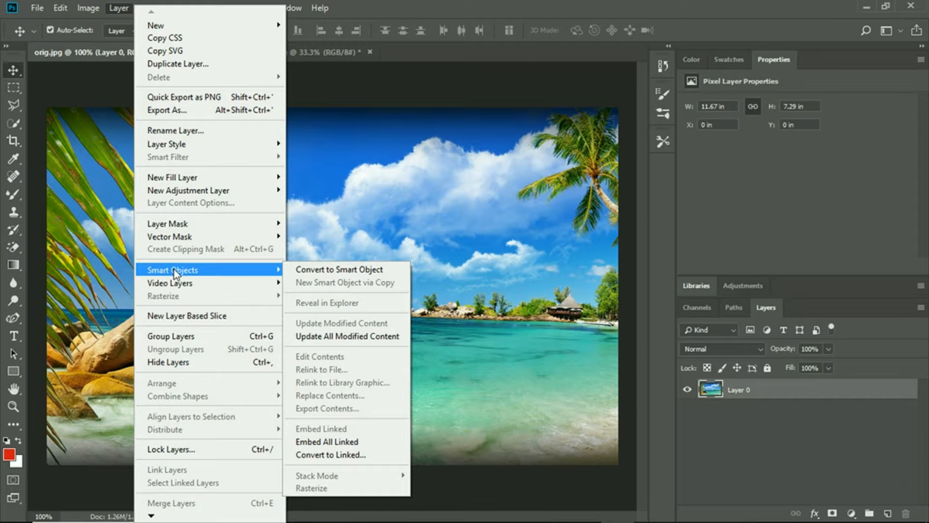
left_click(322, 271)
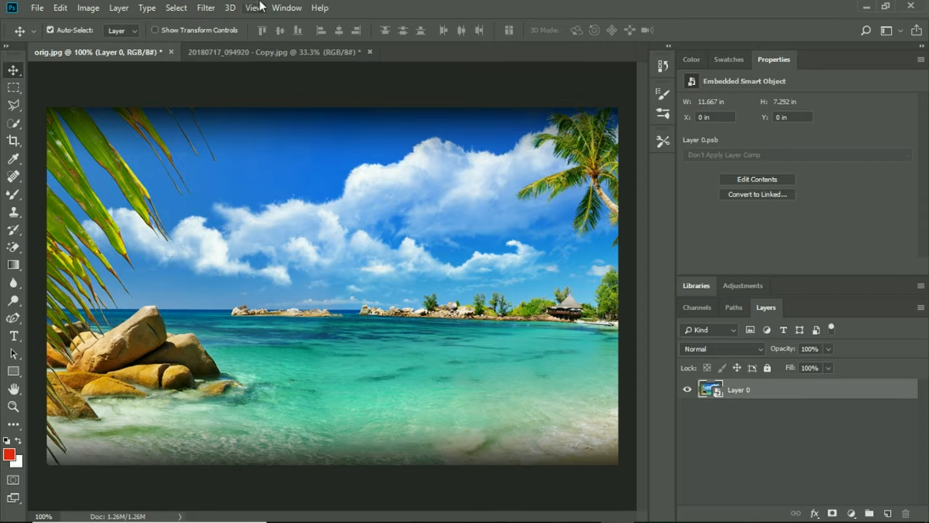
left_click(197, 8)
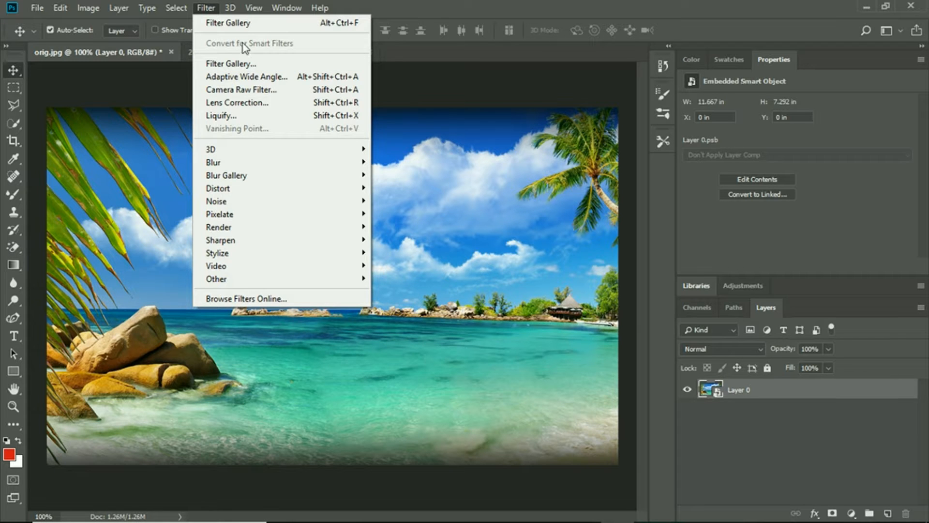
left_click(230, 22)
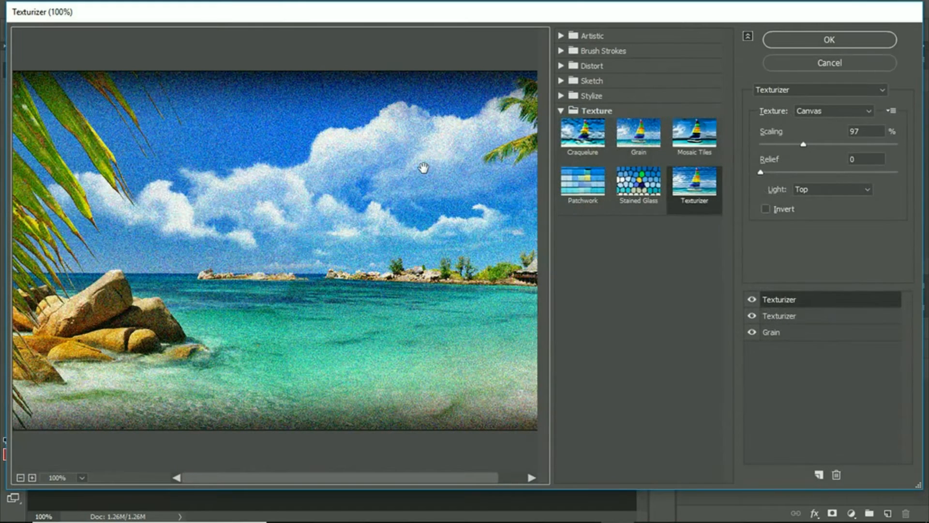
- Examine the filters offered in the Artistic, Brush Strokes, Distort, Sketch, Stylize and Texture categories
left_click(556, 111)
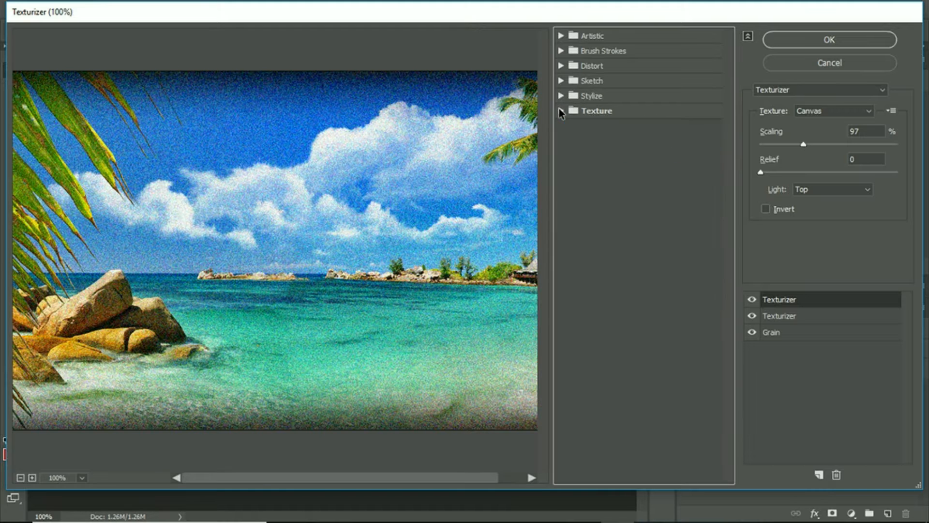
left_click(560, 36)
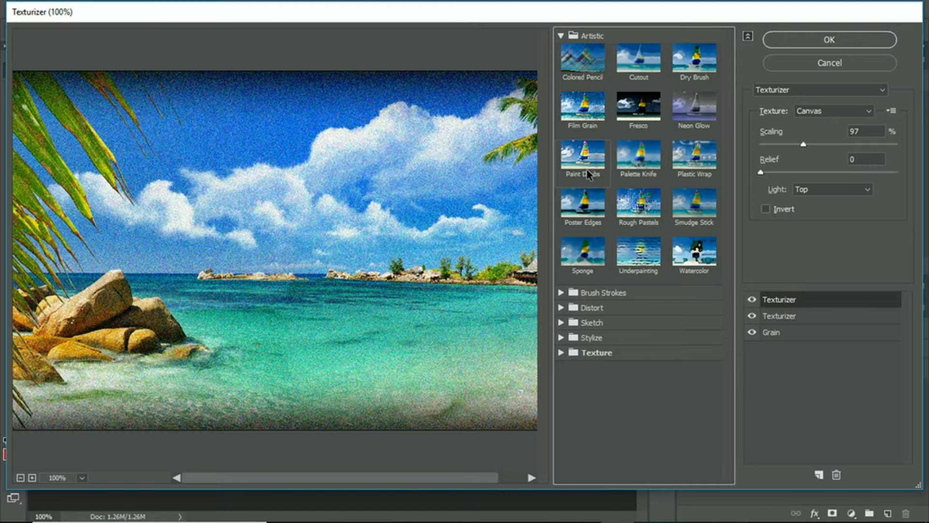
left_click(561, 37)
left_click(562, 50)
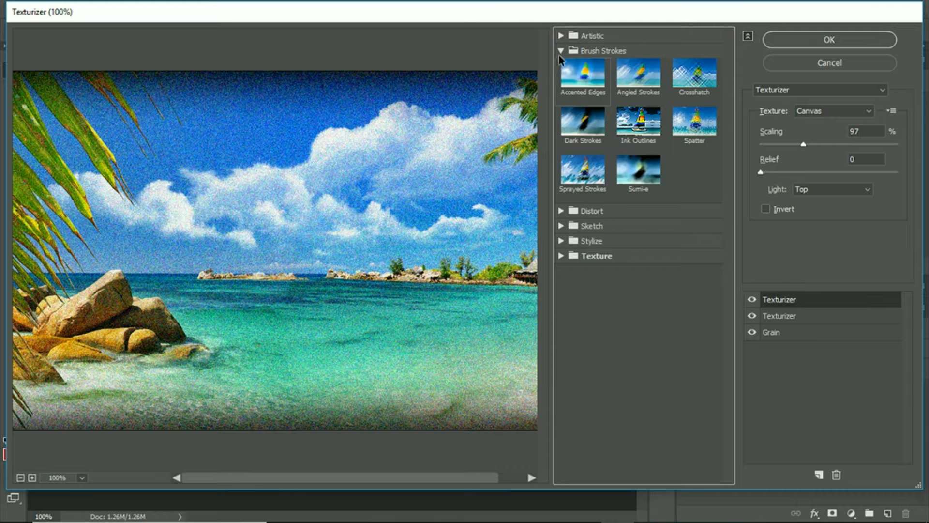
left_click(560, 52)
left_click(561, 66)
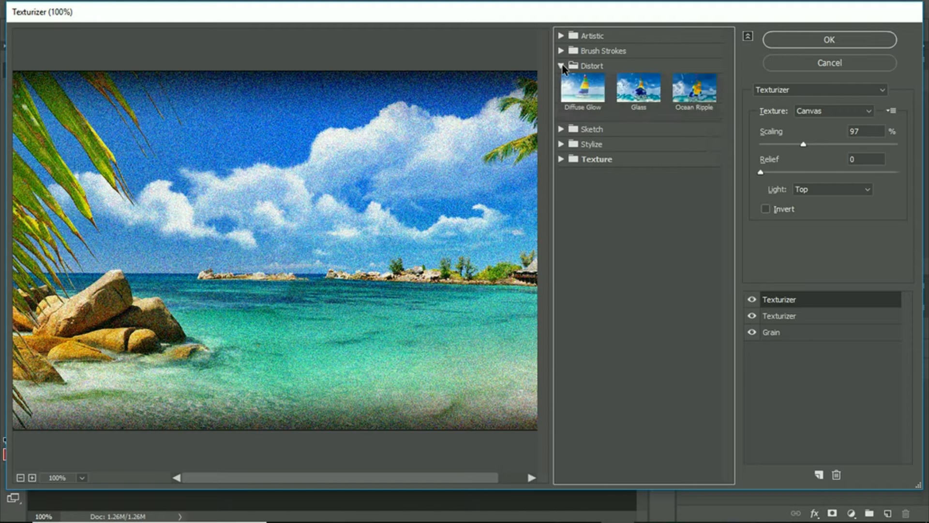
left_click(562, 66)
left_click(562, 81)
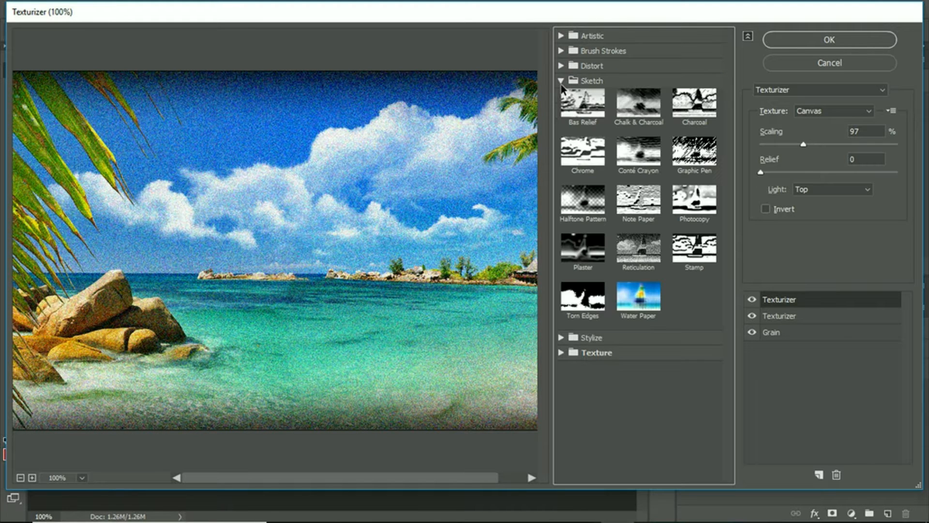
left_click(560, 80)
left_click(561, 96)
left_click(561, 96)
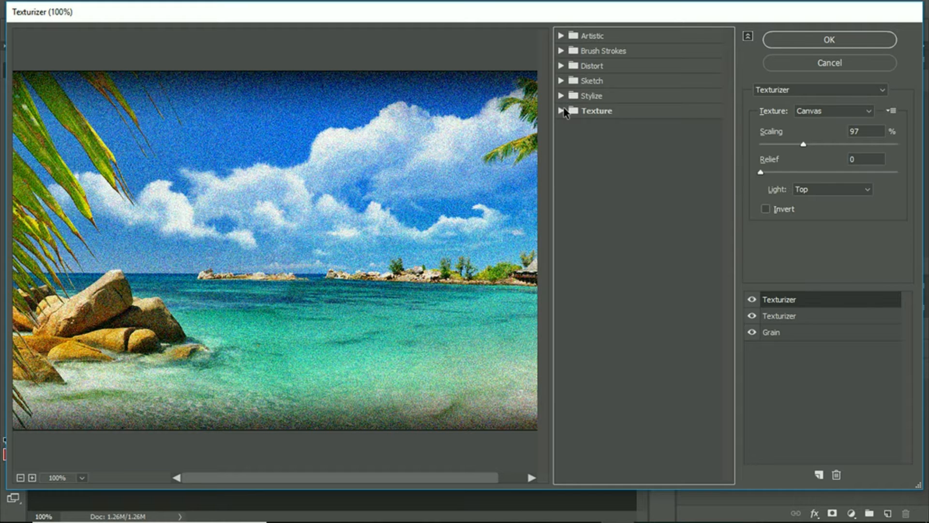
left_click(561, 111)
left_click(561, 112)
left_click(562, 111)
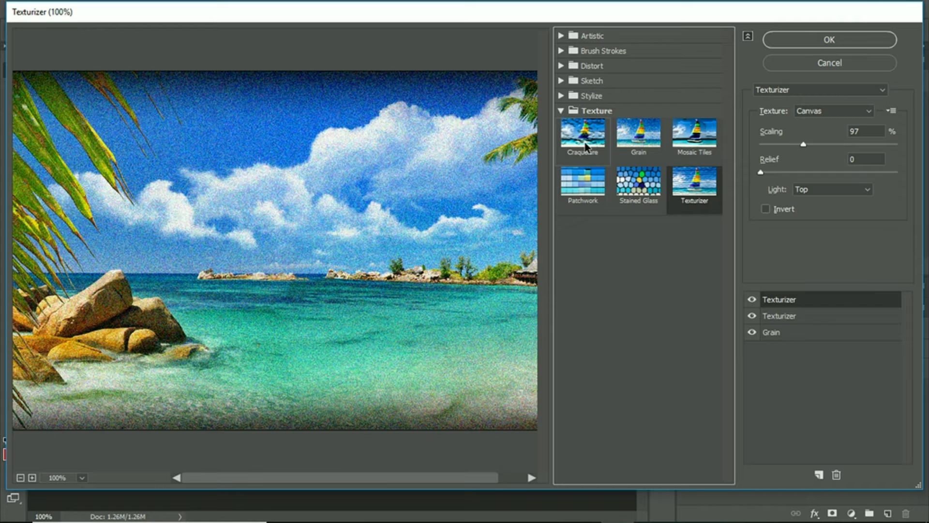
- Try the Craquelure, Diffuse Glow and Ocean Ripple filters on the uppermost effect layer
left_click(585, 148)
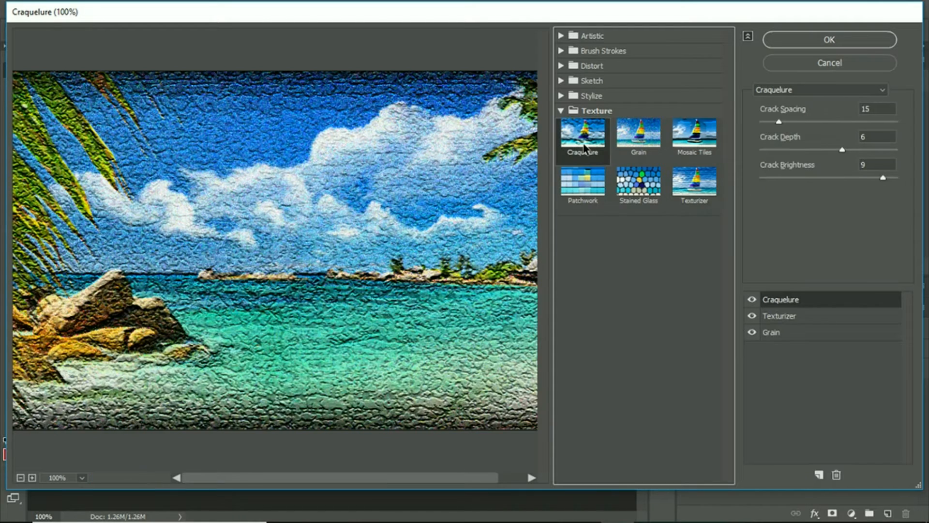
left_click(562, 112)
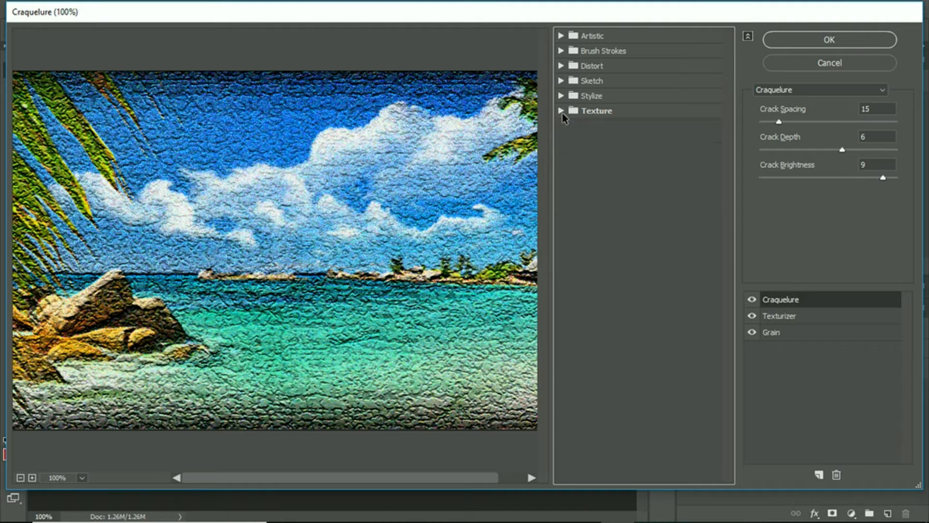
left_click(561, 81)
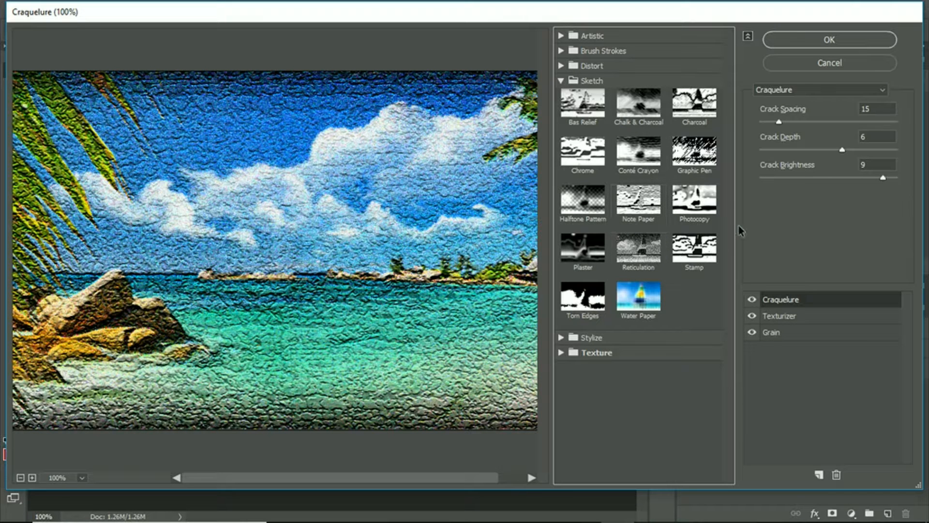
left_click(561, 66)
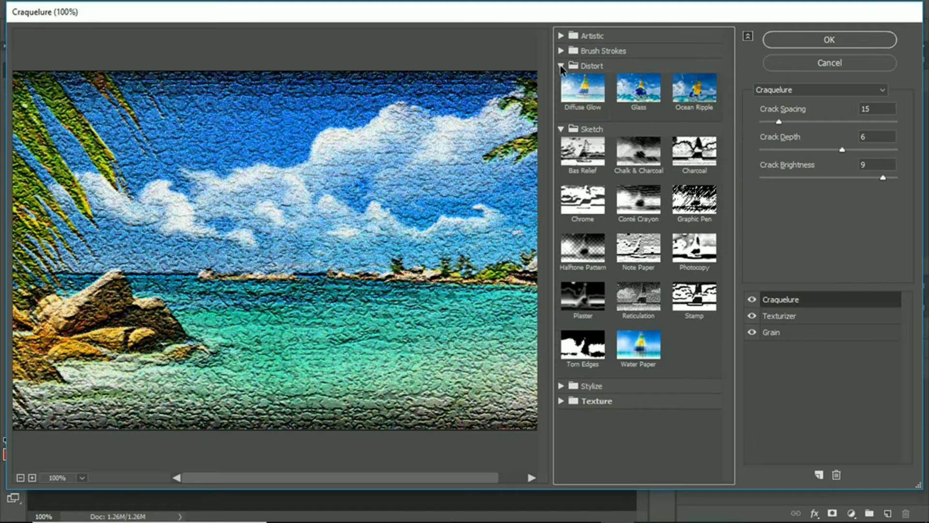
left_click(599, 100)
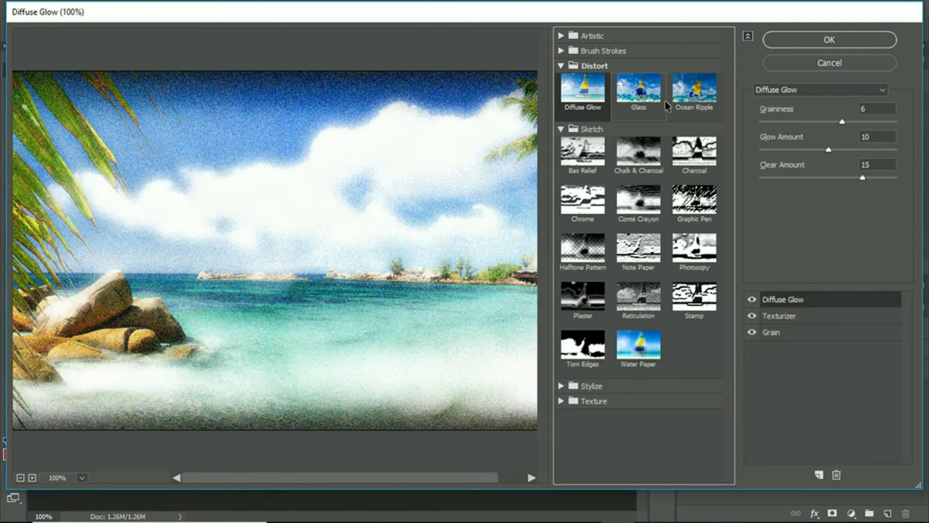
left_click(667, 105)
left_click(710, 104)
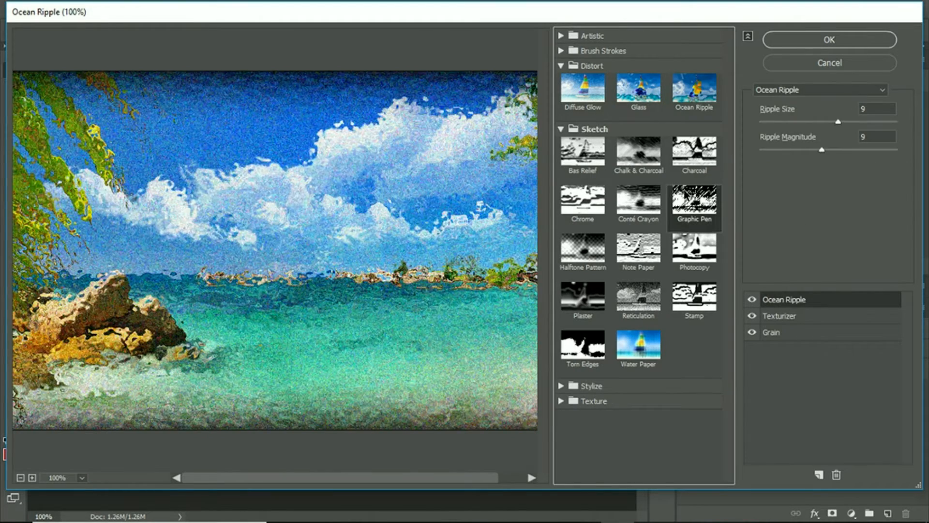
- Try the Graphic Pen sketch filter, then the Glass and Diffuse Glow distortions, on the uppermost effect layer
left_click(694, 203)
left_click(586, 404)
left_click(586, 405)
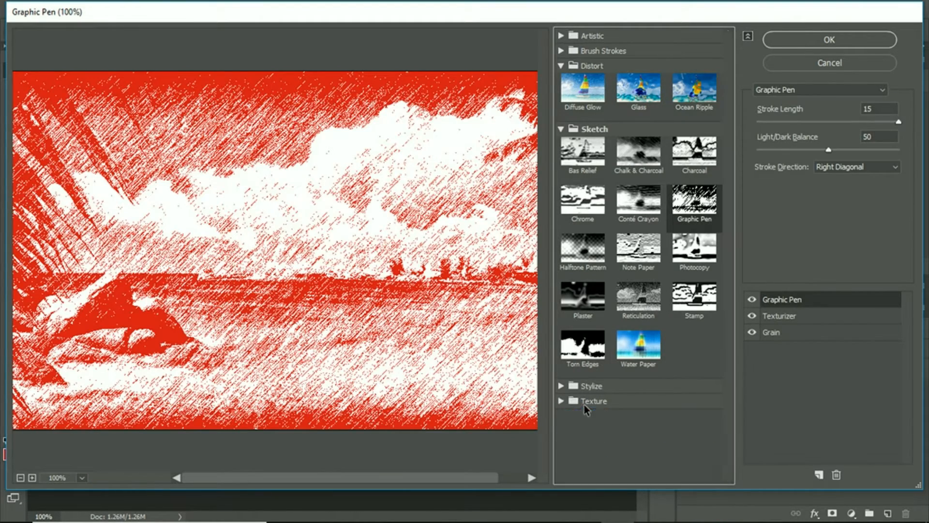
left_click(653, 102)
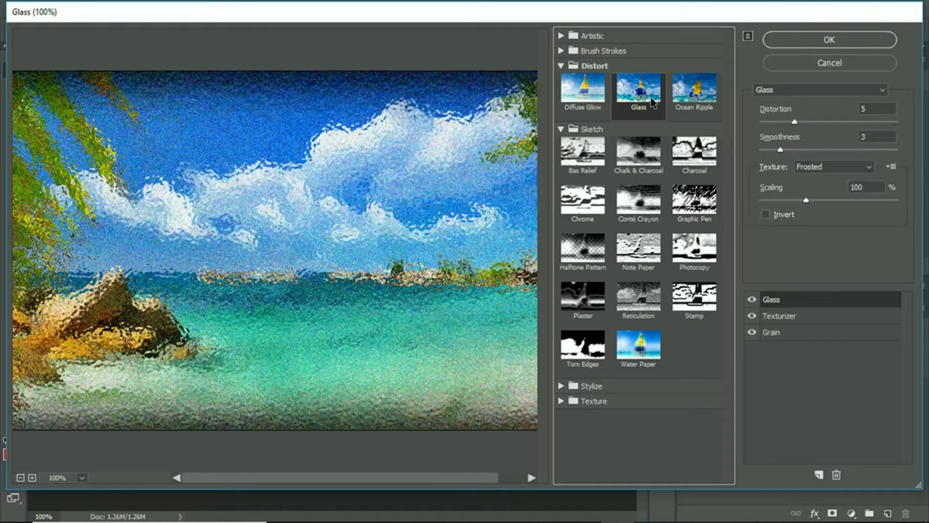
left_click(596, 105)
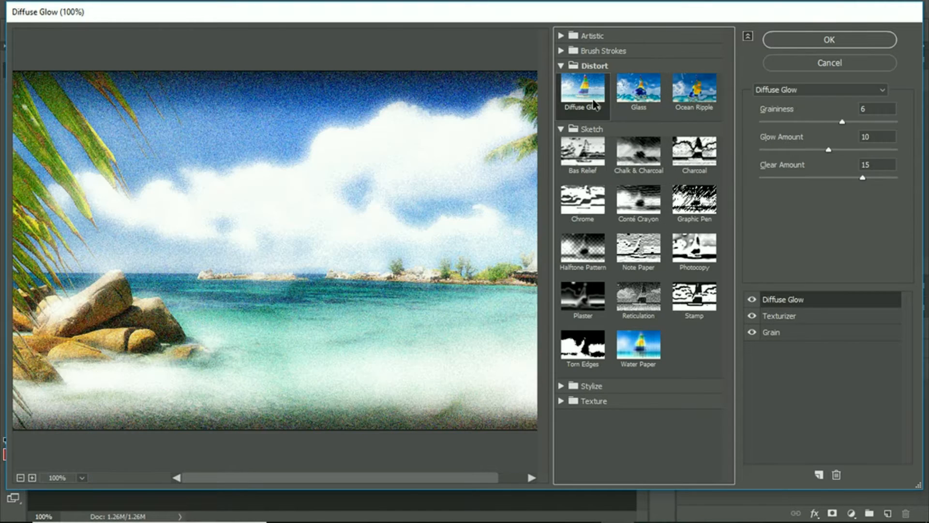
- Try the Accented Edges, Angled Strokes and Ink Outlines brush stroke filters on the uppermost effect layer
left_click(563, 65)
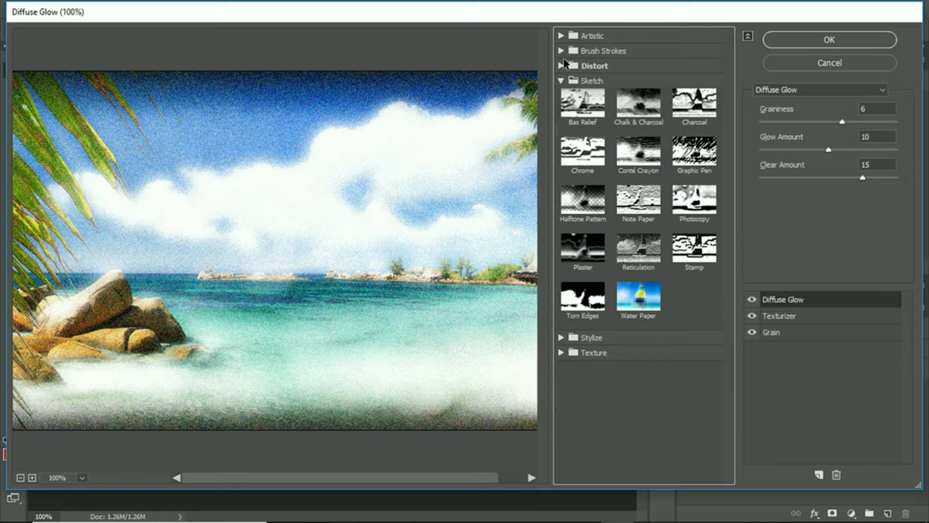
left_click(562, 51)
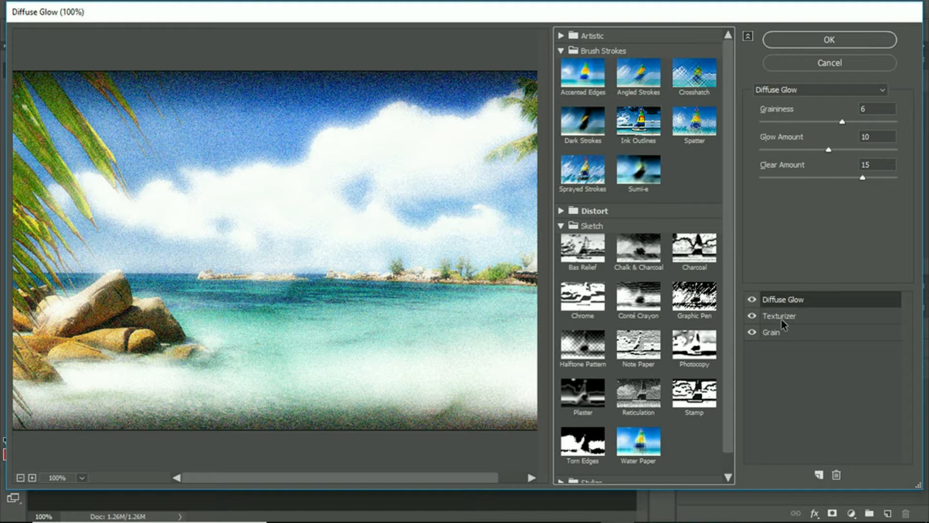
left_click(592, 91)
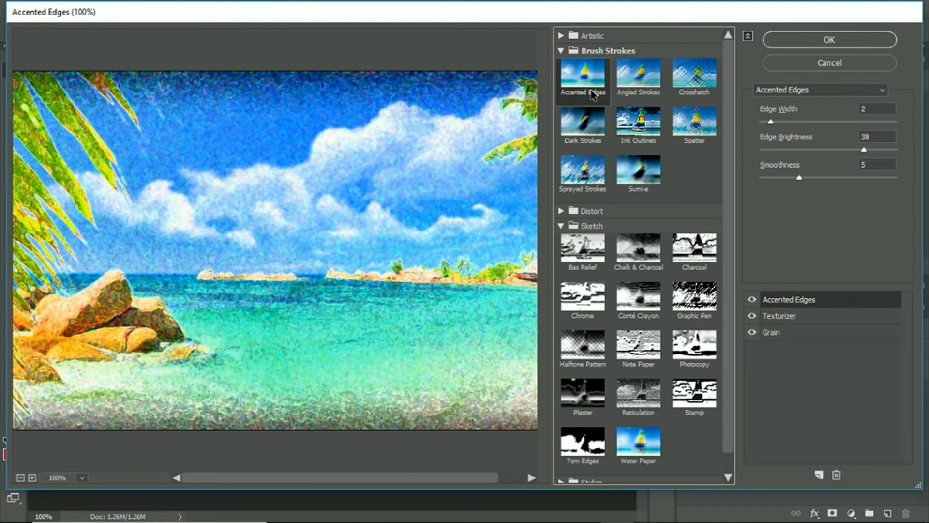
left_click(616, 83)
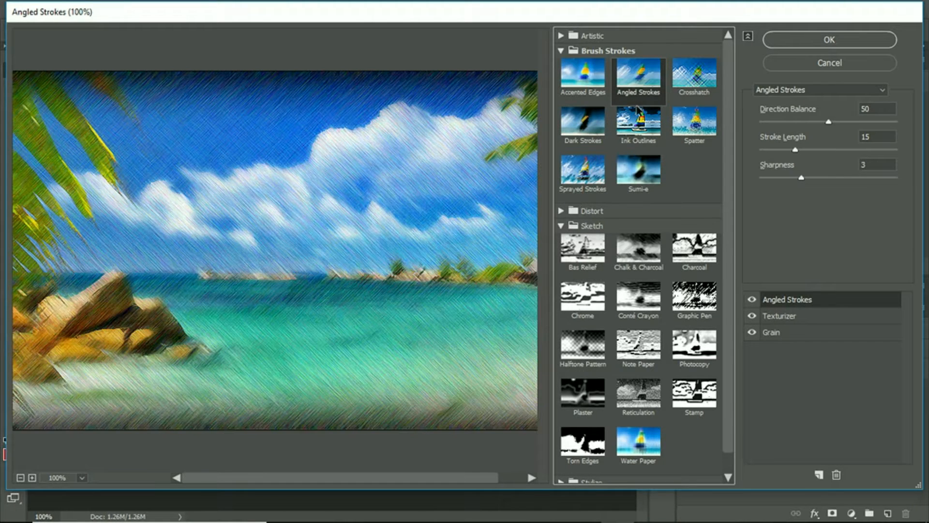
left_click(651, 125)
- Try artistic filters such as Dry Brush, Neon Glow, Plastic Wrap, Smudge Stick and Rough Pastels on the uppermost effect layer
left_click(575, 37)
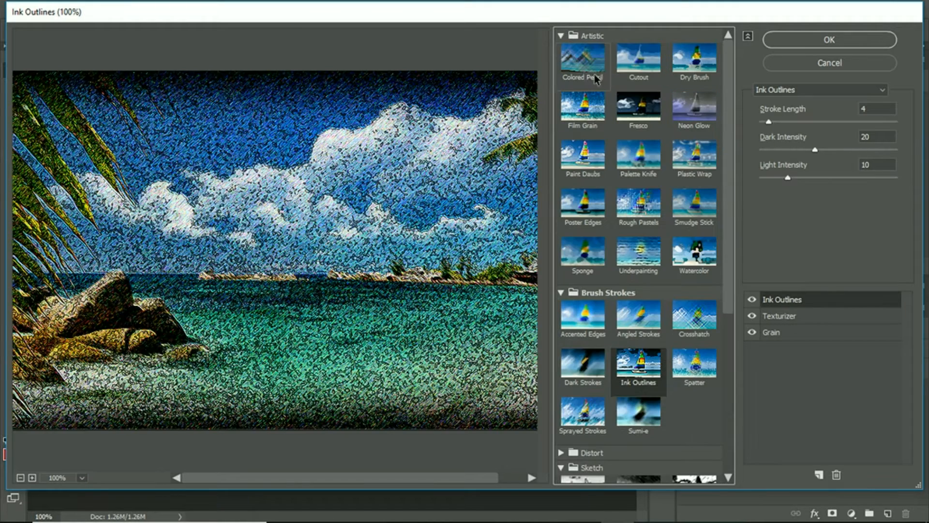
left_click(628, 75)
left_click(695, 60)
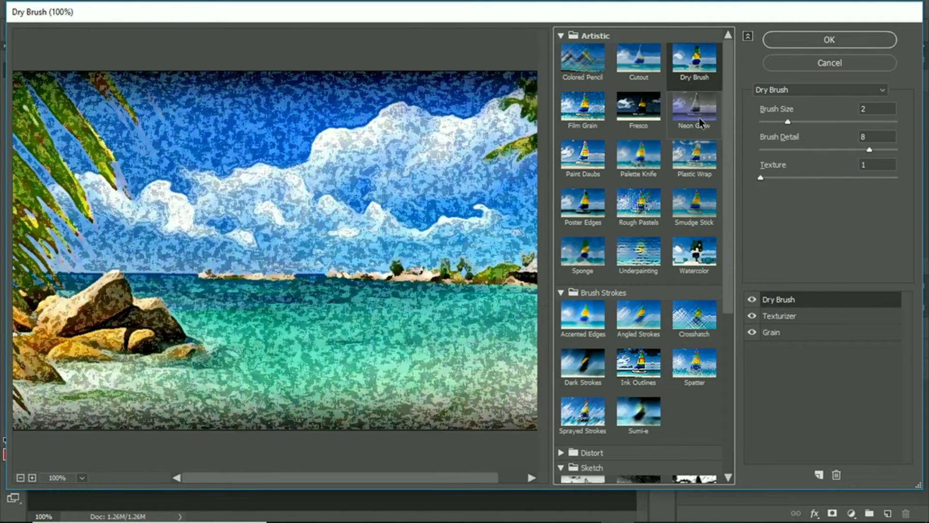
left_click(697, 127)
left_click(699, 172)
left_click(698, 228)
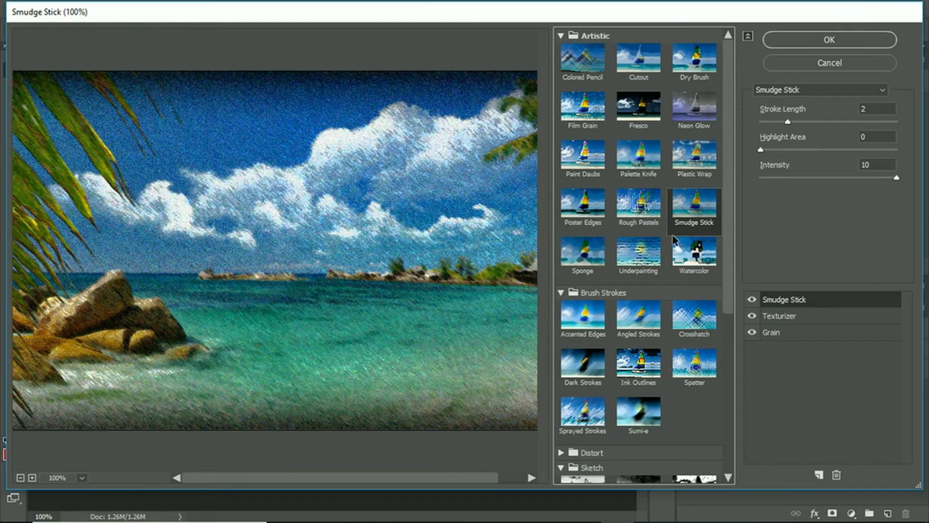
left_click(639, 213)
- Apply Poster Edges to the uppermost effect layer and add a second Poster Edges effect layer above it
left_click(588, 224)
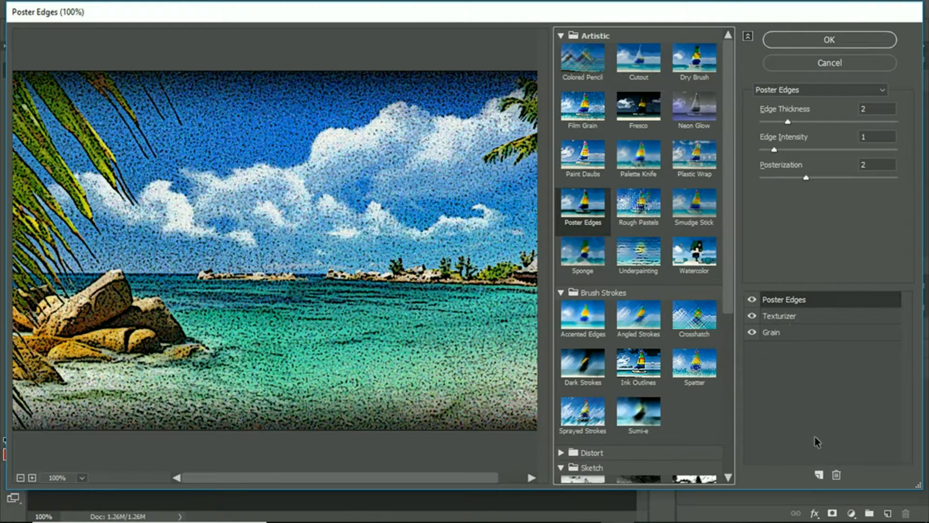
left_click(819, 474)
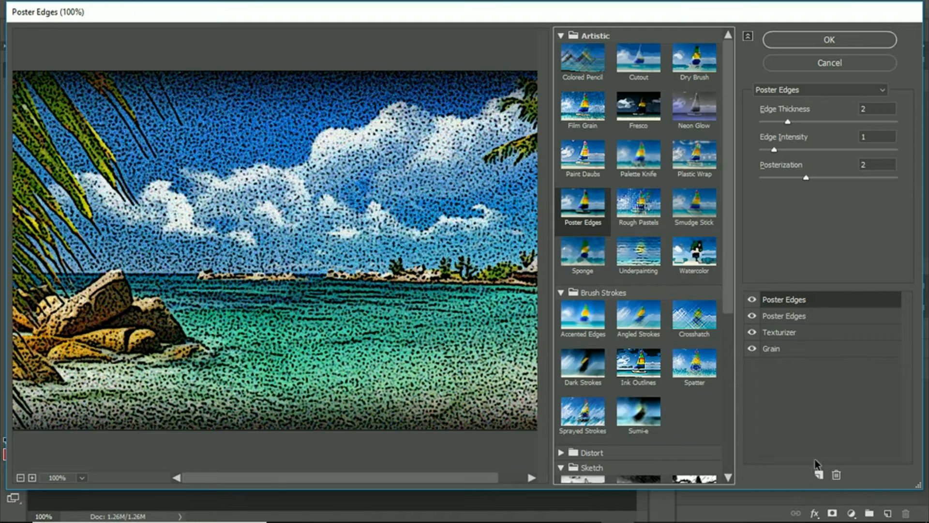
left_click(790, 315)
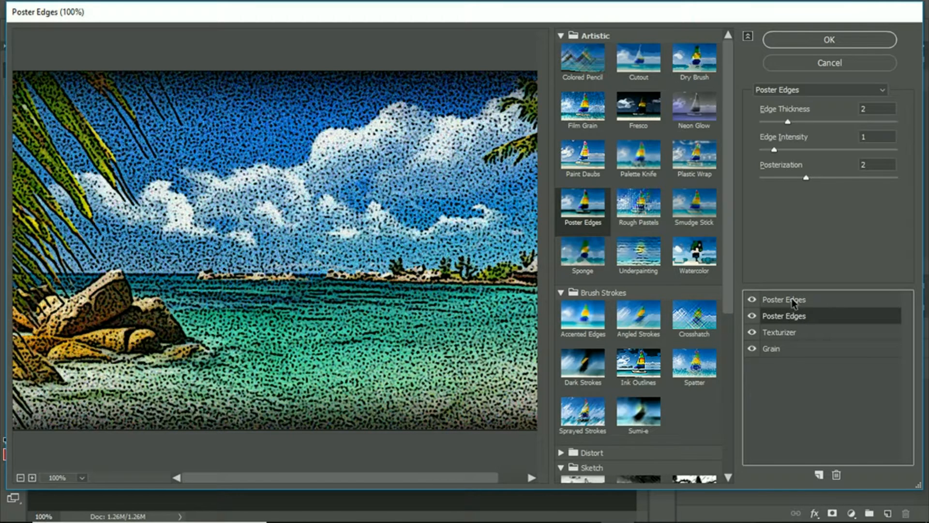
- Set the upper Poster Edges effect to an edge thickness of 6 and an edge intensity of 2
left_click(793, 300)
left_click_drag(789, 126, 842, 127)
left_click_drag(775, 151, 795, 155)
- Set the Texturizer effect's scaling to 109%, keeping the Canvas texture and a relief of 0
left_click(773, 332)
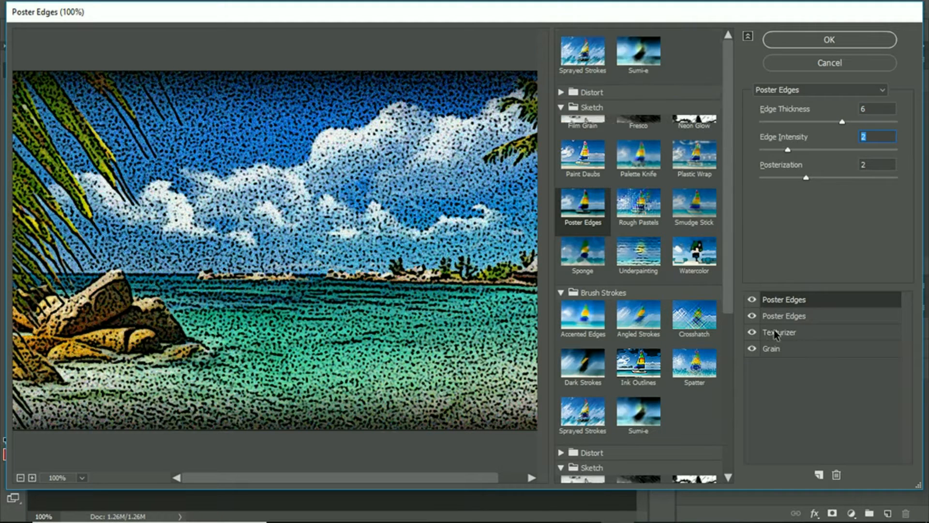
mouse_move(803, 144)
left_mouse_down()
mouse_move(839, 145)
mouse_move(811, 144)
left_mouse_up()
mouse_move(763, 173)
left_mouse_down()
mouse_move(784, 175)
mouse_move(761, 174)
left_mouse_up()
left_click(812, 145)
left_click(821, 110)
left_click(818, 129)
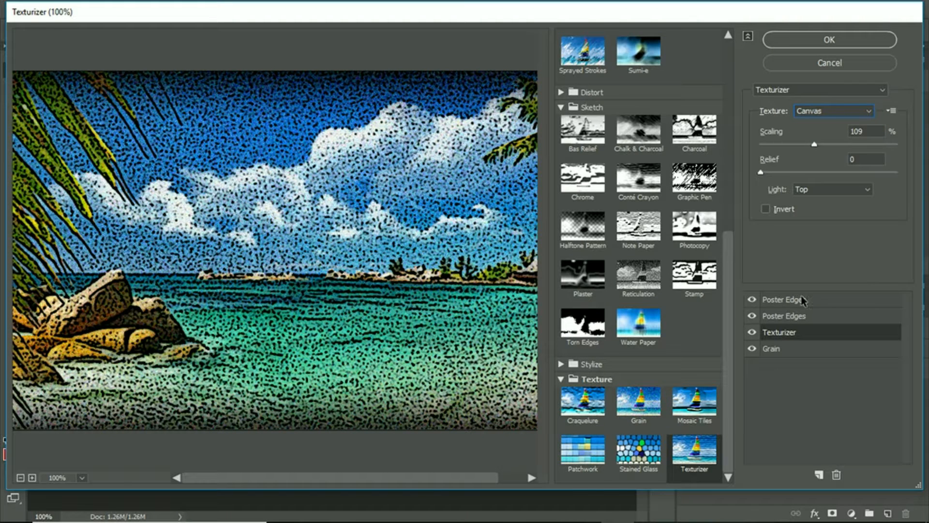
- Set the lower Poster Edges effect's edge thickness to 1
left_click(794, 317)
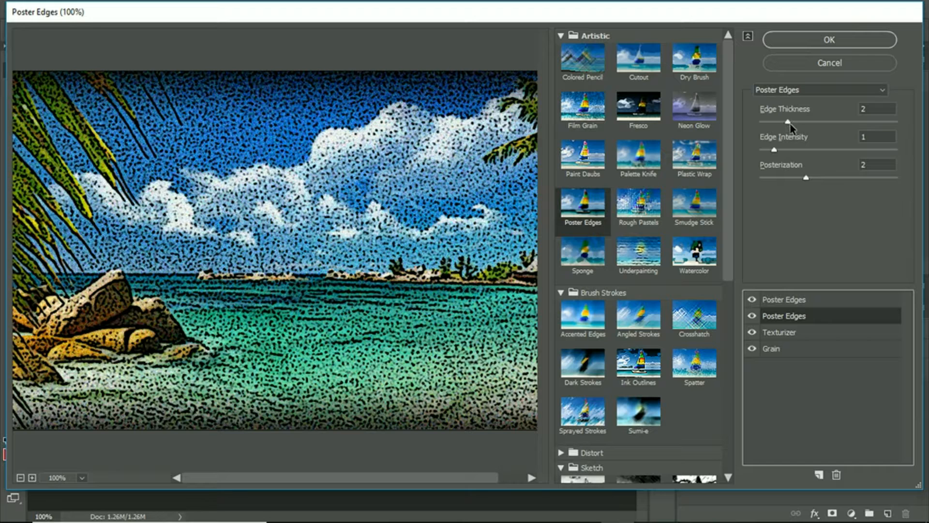
mouse_move(787, 122)
left_mouse_down()
mouse_move(828, 126)
mouse_move(767, 123)
mouse_move(830, 121)
mouse_move(726, 120)
mouse_move(802, 119)
mouse_move(751, 121)
mouse_move(780, 126)
left_mouse_up()
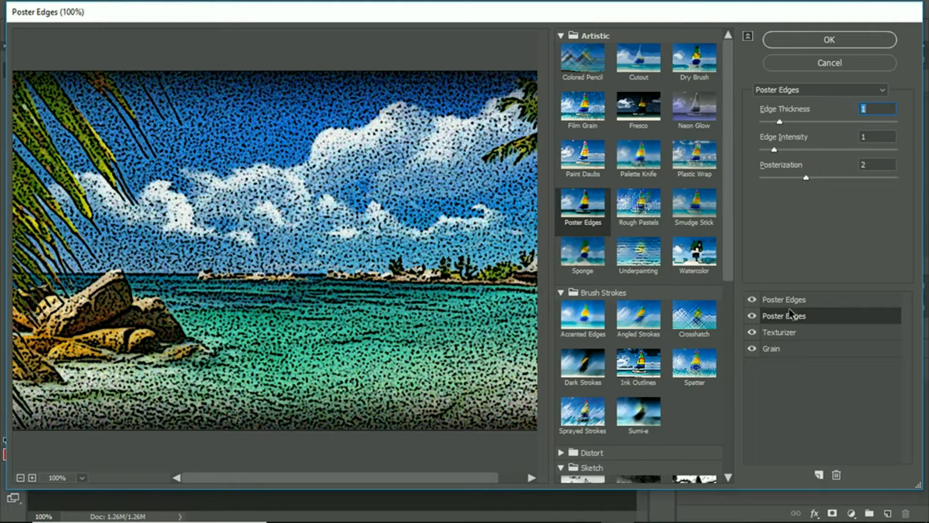
- Set the Grain effect's intensity to 18 and contrast to 42, and apply the stacked effects to the beach layer
left_click(792, 336)
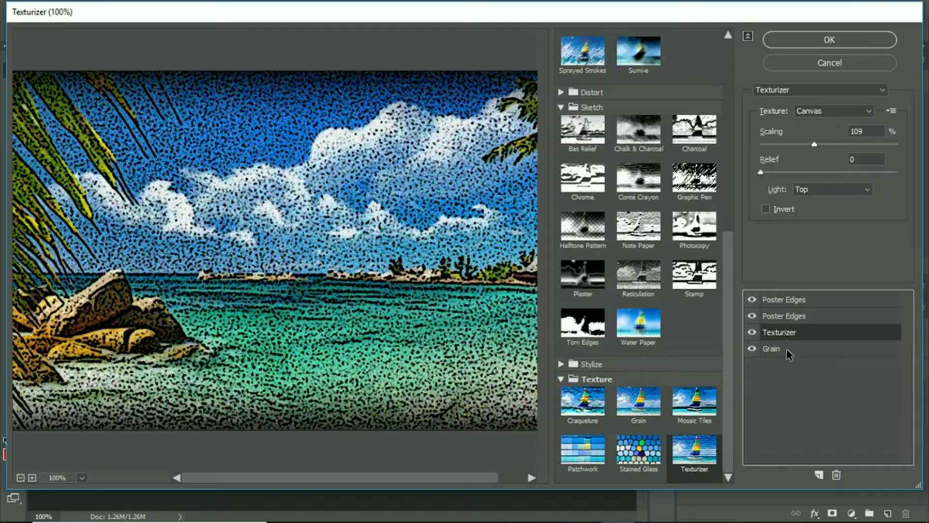
mouse_move(761, 173)
left_mouse_down()
mouse_move(787, 173)
mouse_move(765, 173)
left_mouse_up()
left_click(796, 357)
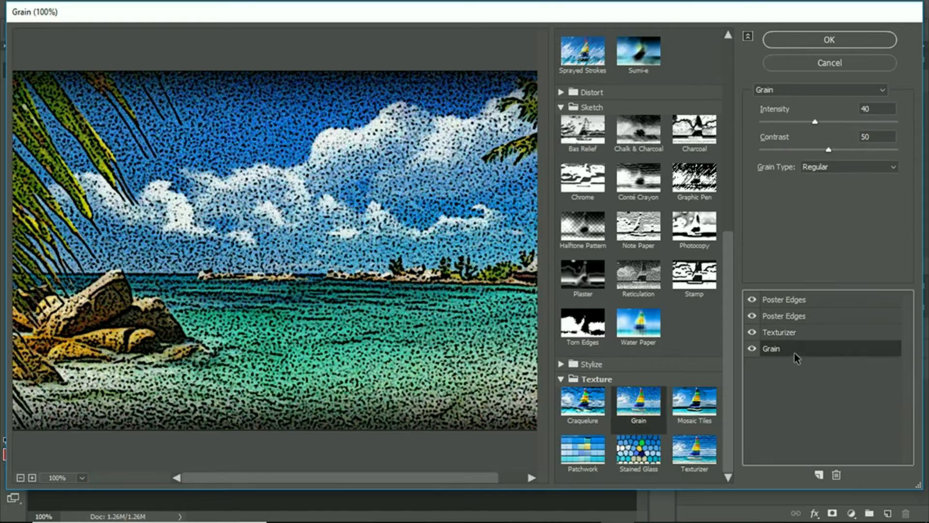
left_click_drag(829, 150, 789, 126)
left_click_drag(764, 121, 791, 122)
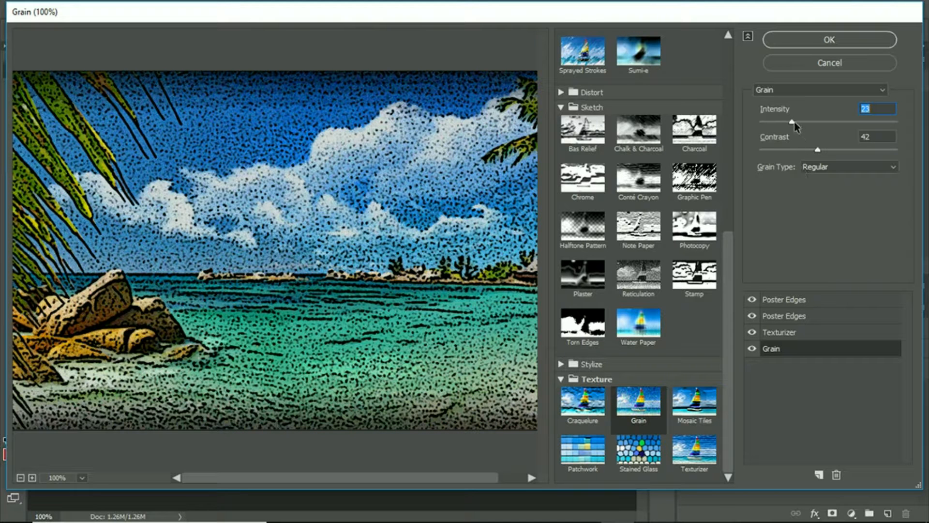
left_click_drag(792, 123, 790, 122)
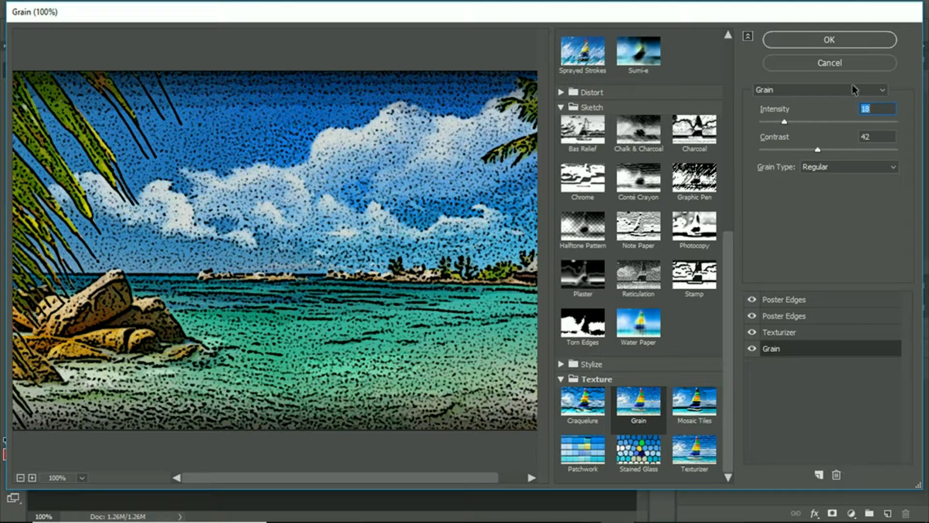
left_click(829, 40)
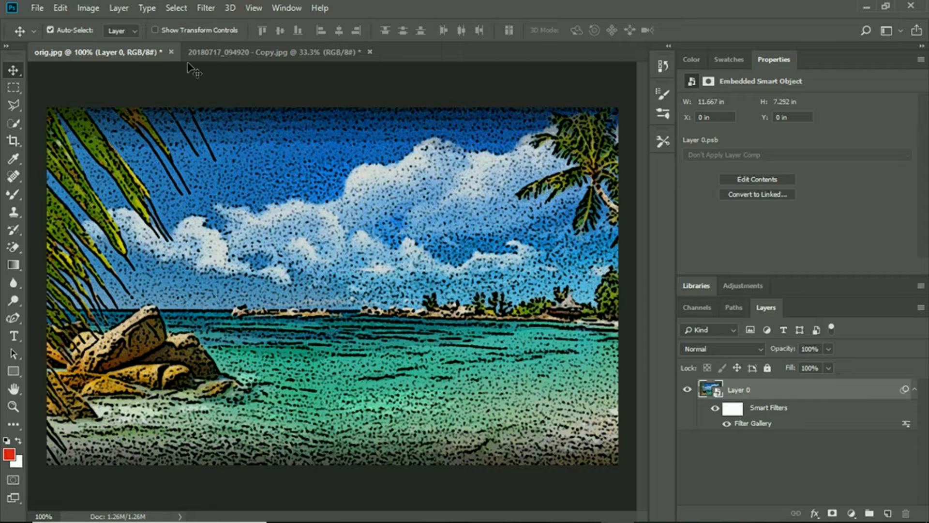
- Toggle the beach layer's smart filters off and on to compare the photo with and without the effects
left_click(715, 410)
left_click(716, 410)
left_click(716, 409)
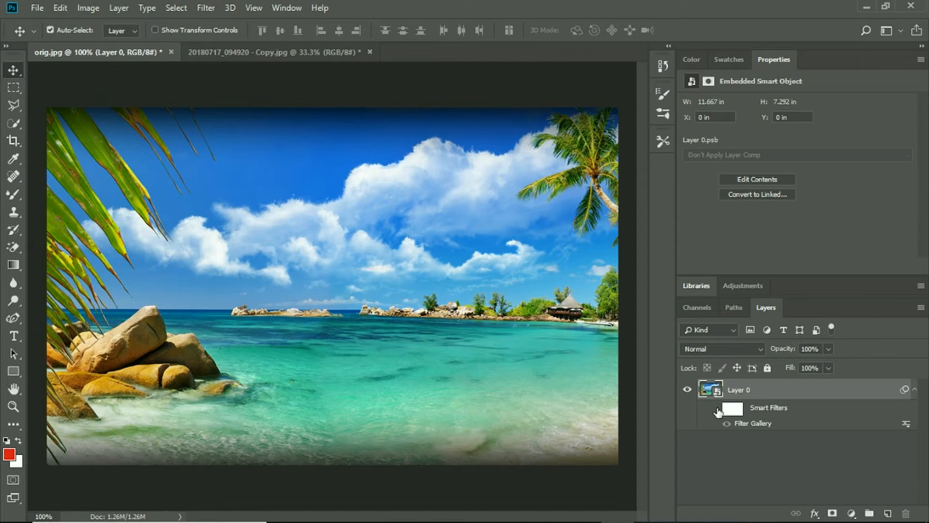
left_click(716, 410)
- Switch to the dog photo document and convert its layer to a smart object
left_click(254, 51)
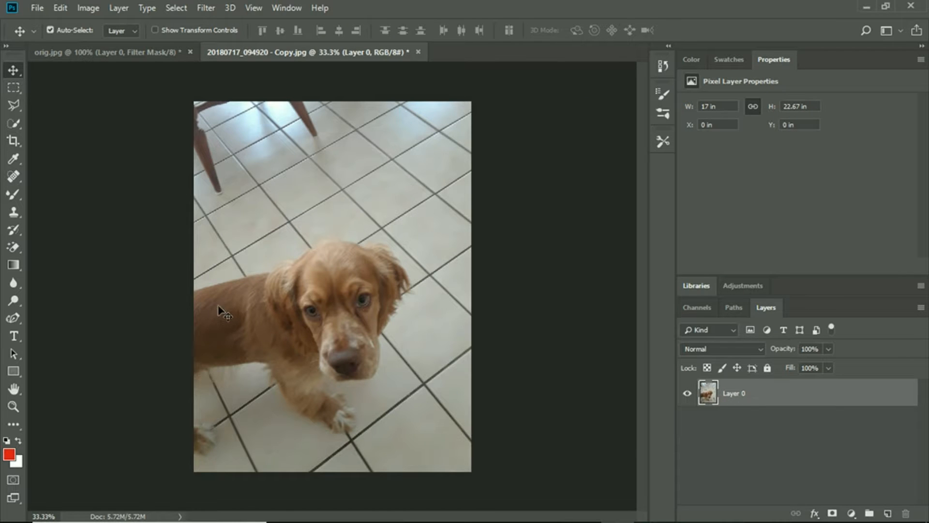
left_click(115, 8)
mouse_move(184, 272)
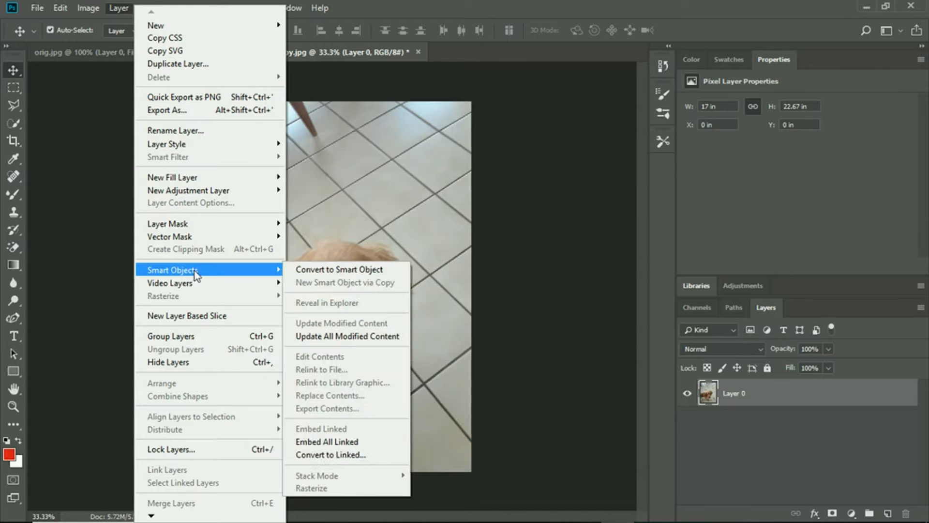
left_click(339, 269)
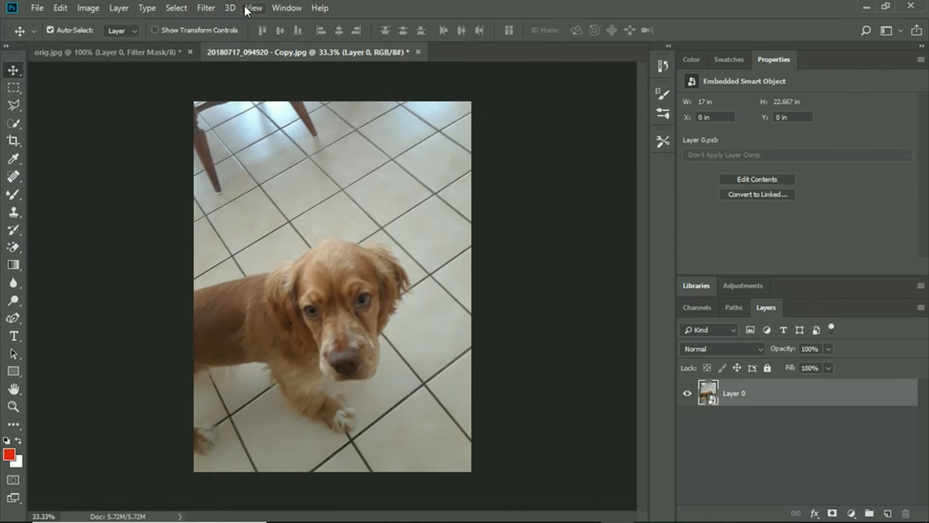
- Start the Filter Gallery on the dog layer and delete both Smudge Stick effects and the Texturizer, keeping only Grain
left_click(198, 7)
left_click(213, 23)
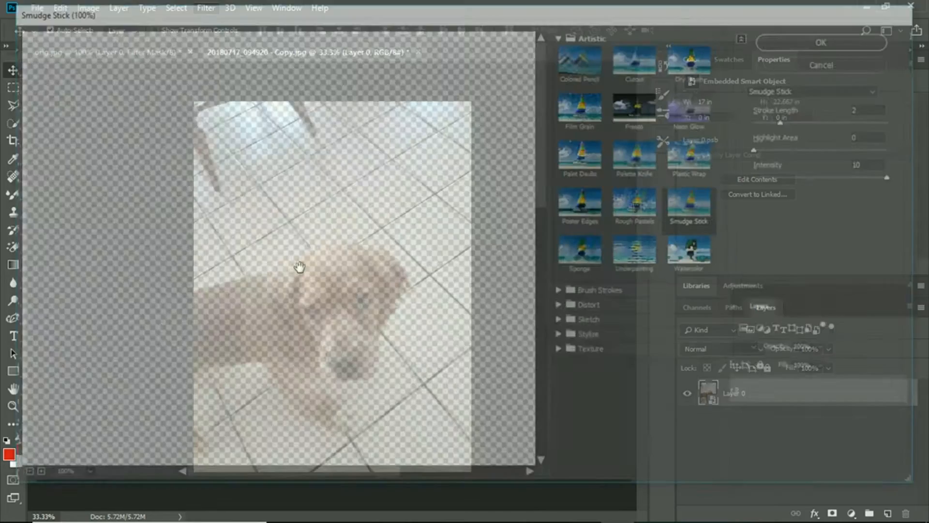
left_click_drag(451, 310, 373, 83)
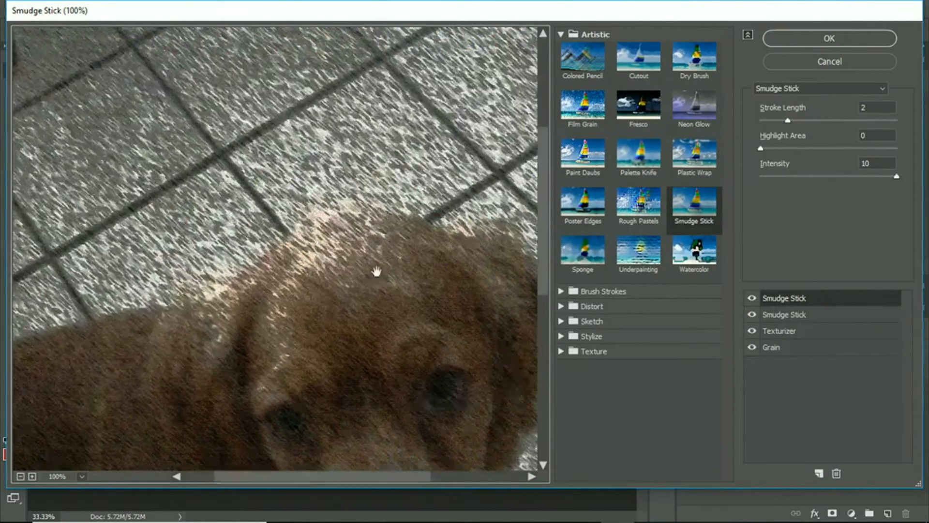
left_click_drag(463, 273, 433, 88)
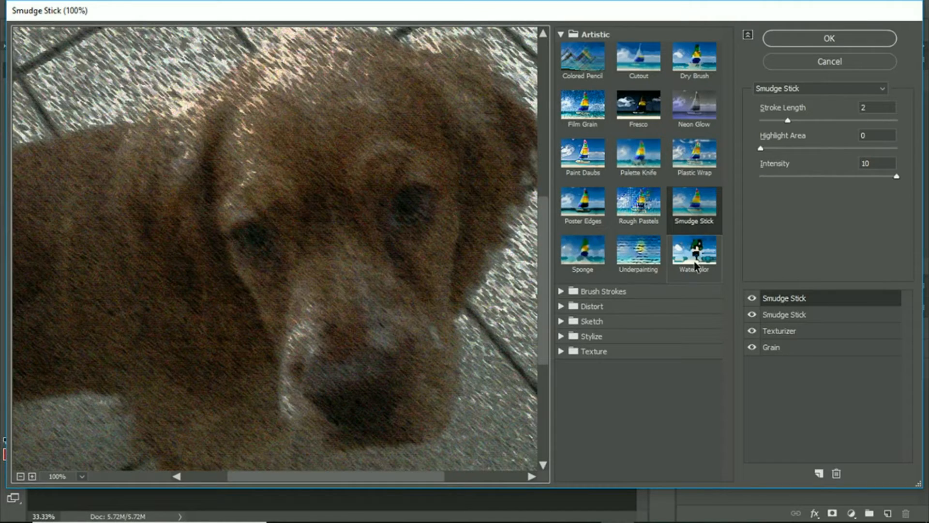
left_click(836, 474)
left_click(836, 474)
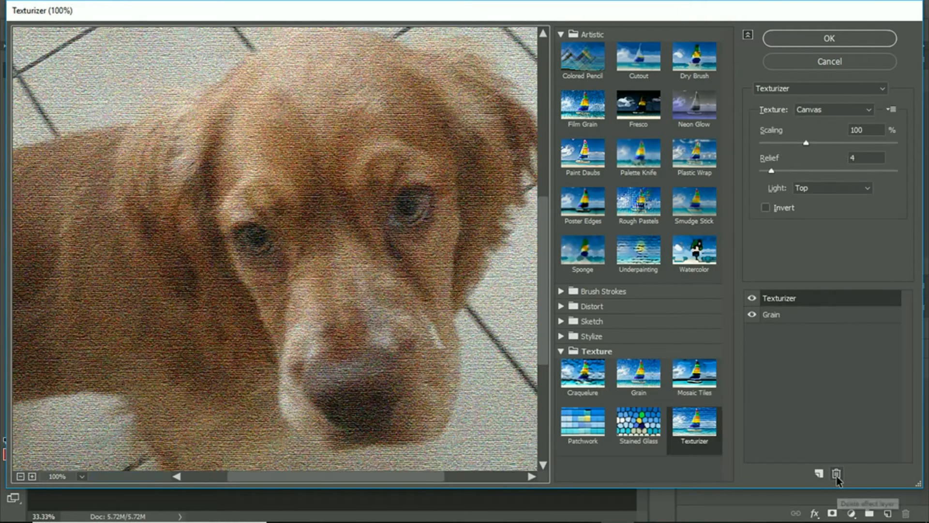
left_click(836, 474)
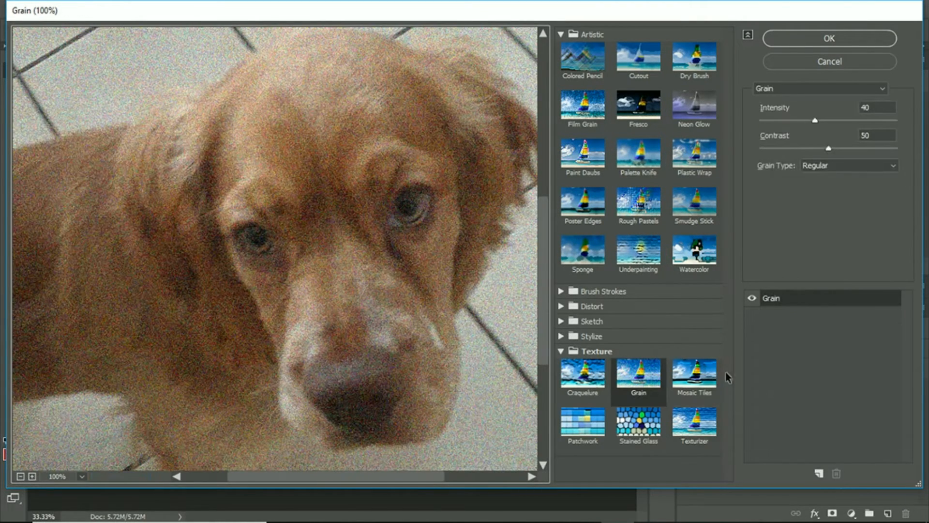
- Add two Film Grain effect layers above Grain and apply the stack to the dog layer
left_click(819, 473)
left_click(580, 104)
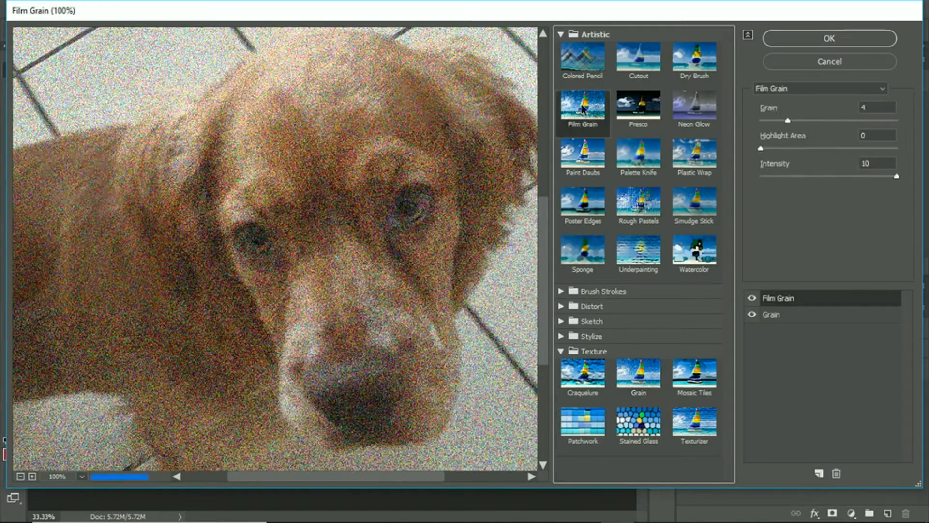
left_click(816, 472)
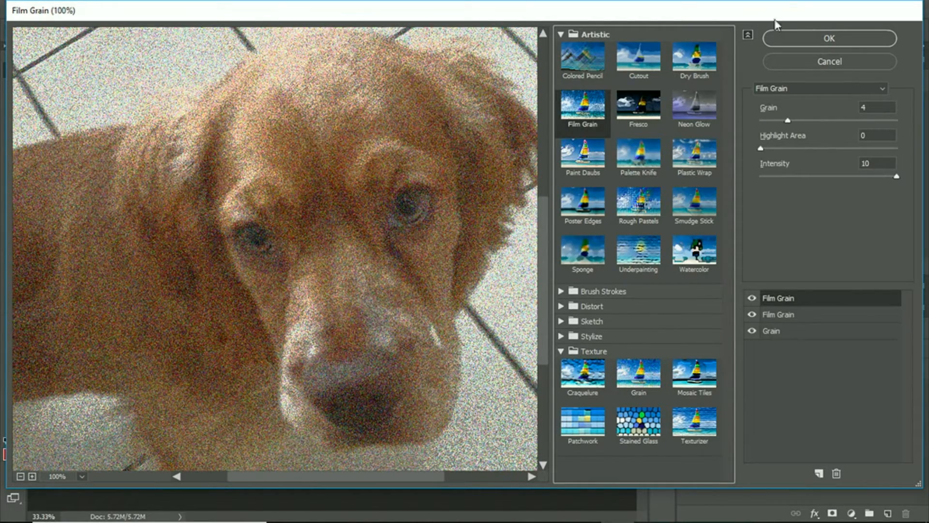
left_click(785, 36)
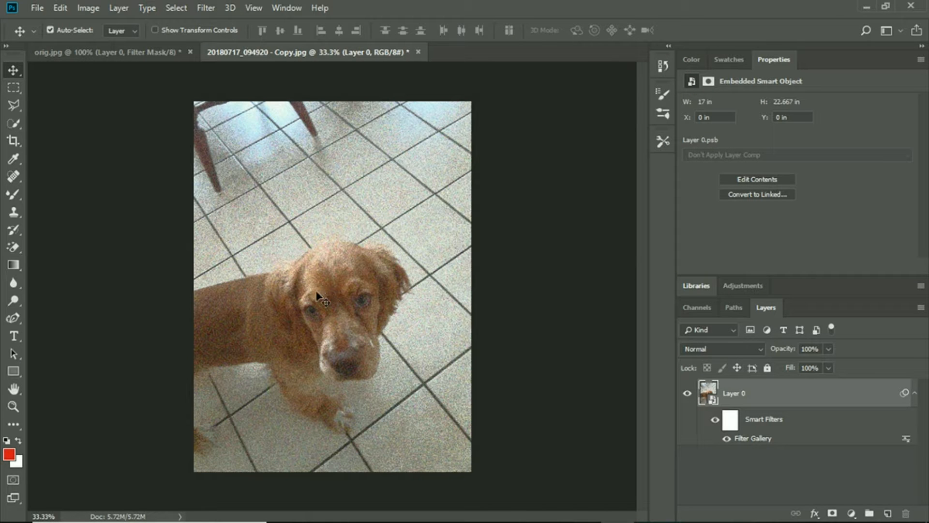
- Roughly select the dog's body, head and front leg with the Quick Selection tool
left_click(16, 124)
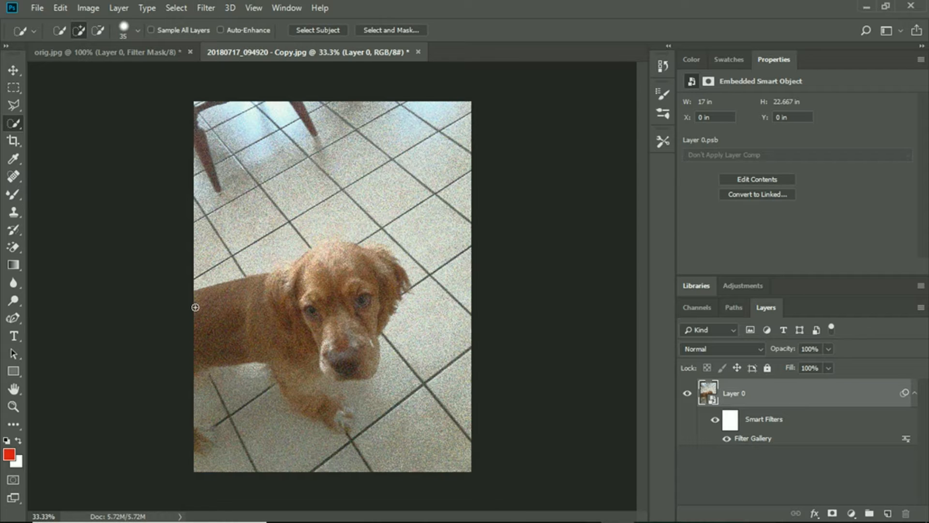
mouse_move(198, 300)
left_mouse_down()
mouse_move(326, 293)
mouse_move(355, 286)
mouse_move(368, 262)
mouse_move(382, 256)
mouse_move(390, 266)
mouse_move(311, 256)
mouse_move(371, 270)
mouse_move(376, 328)
mouse_move(336, 358)
mouse_move(337, 377)
mouse_move(347, 381)
mouse_move(315, 346)
mouse_move(311, 321)
left_mouse_up()
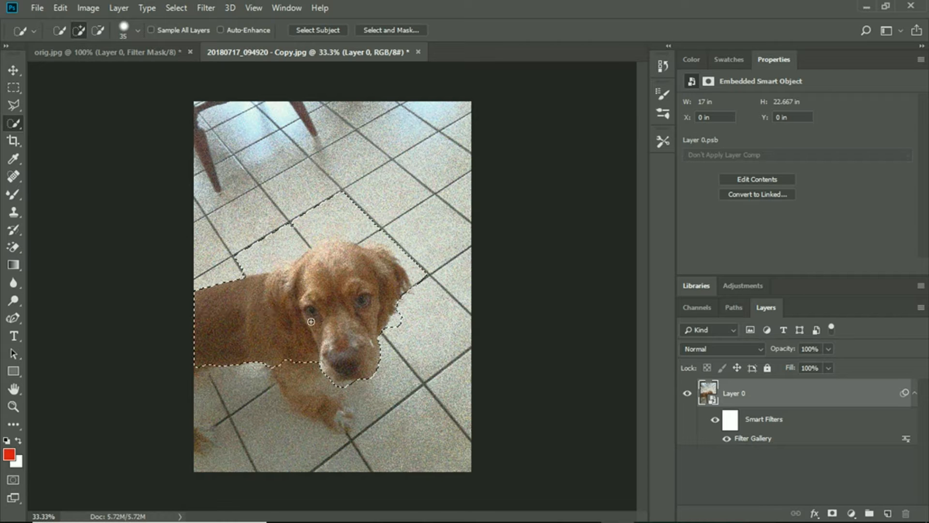
mouse_move(274, 354)
left_mouse_down()
mouse_move(314, 367)
mouse_move(340, 420)
left_mouse_up()
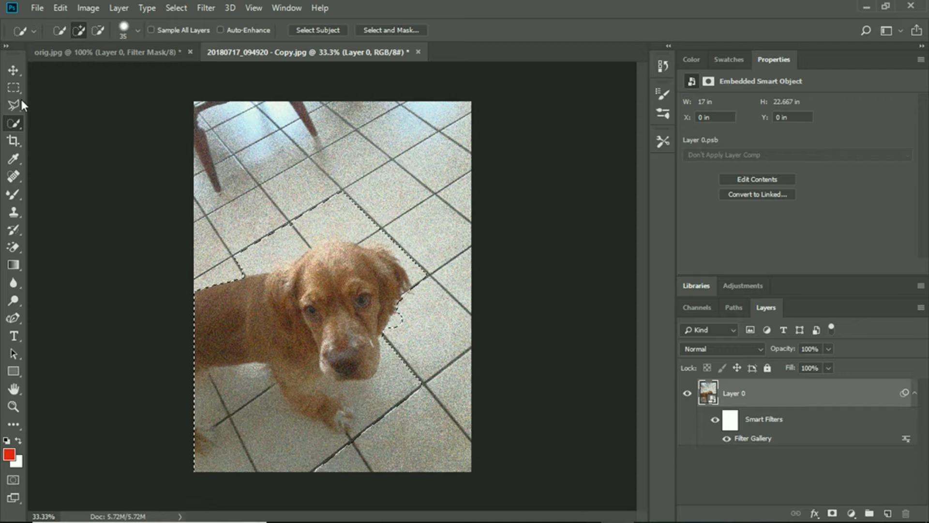
- Subtract the floor tiles around the dog's head, back and legs from the selection with the Quick Selection tool
left_click(12, 71)
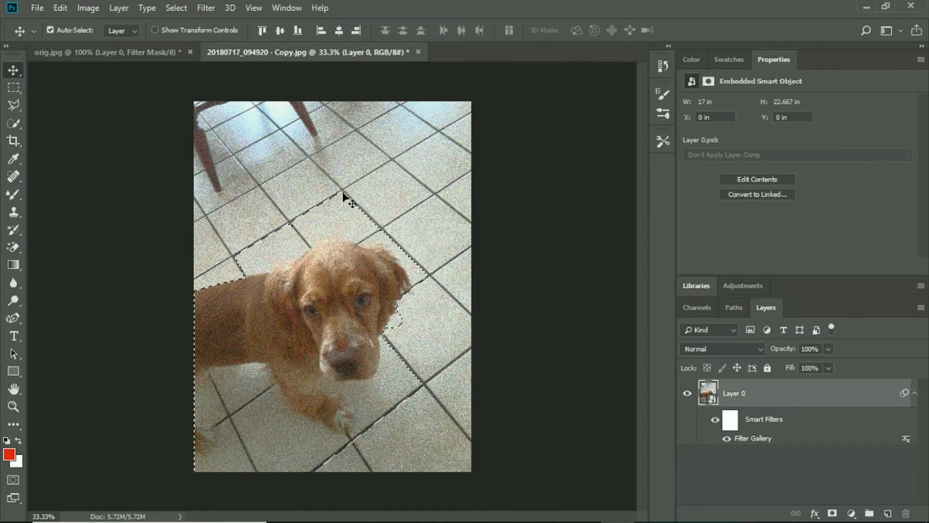
left_click(14, 107)
left_click(12, 129)
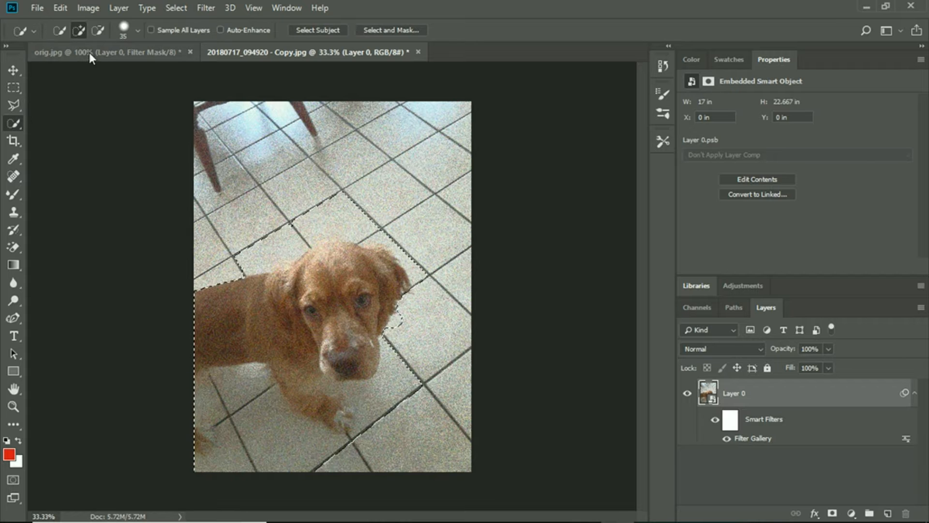
mouse_move(346, 203)
left_mouse_down()
mouse_move(337, 241)
mouse_move(319, 188)
mouse_move(299, 240)
mouse_move(284, 255)
mouse_move(272, 240)
mouse_move(263, 257)
left_mouse_up()
mouse_move(409, 242)
left_mouse_down()
mouse_move(385, 234)
mouse_move(379, 245)
mouse_move(409, 255)
left_mouse_up()
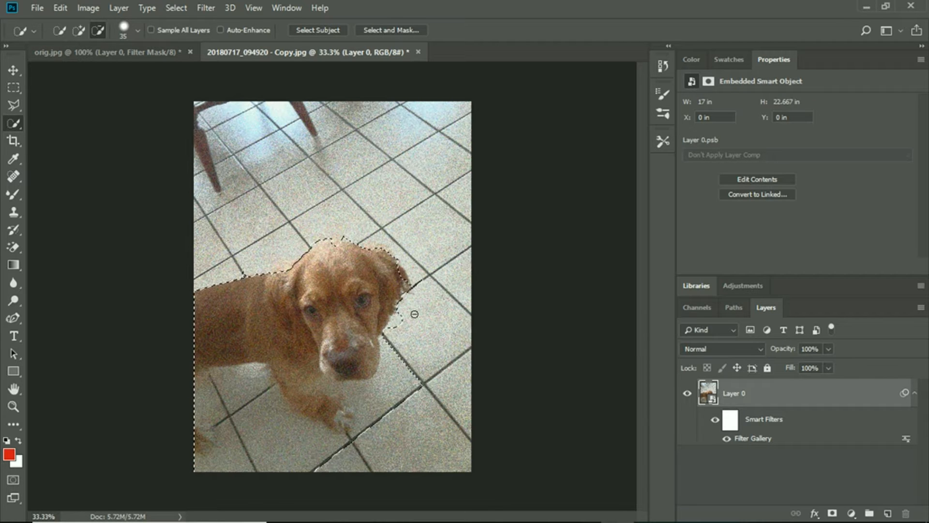
mouse_move(403, 391)
left_mouse_down()
mouse_move(406, 409)
mouse_move(341, 406)
mouse_move(417, 383)
mouse_move(436, 402)
mouse_move(390, 374)
mouse_move(335, 394)
mouse_move(326, 386)
mouse_move(351, 426)
mouse_move(334, 396)
mouse_move(343, 415)
mouse_move(358, 412)
mouse_move(334, 445)
mouse_move(259, 416)
mouse_move(233, 436)
mouse_move(203, 402)
mouse_move(271, 373)
mouse_move(320, 417)
left_mouse_up()
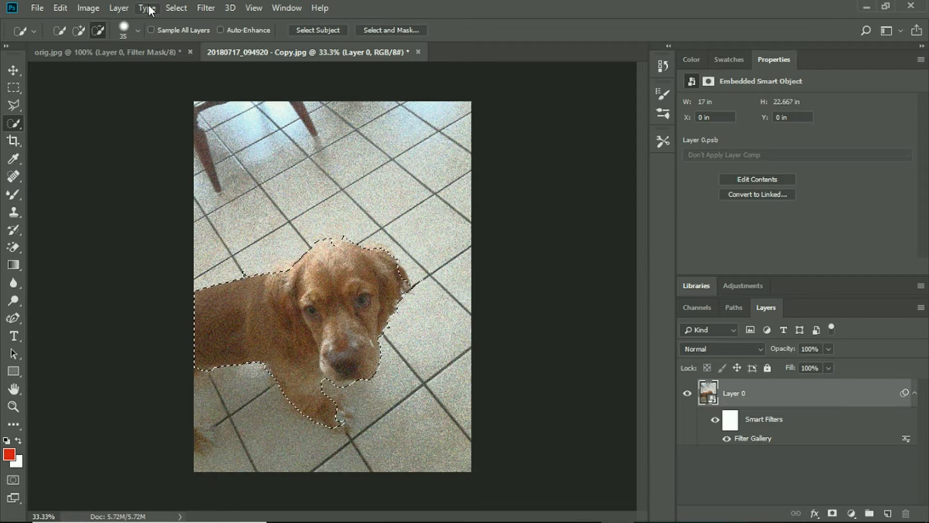
- Hide the Filter Gallery effect on the dog layer while keeping the dog selection active
left_click(183, 9)
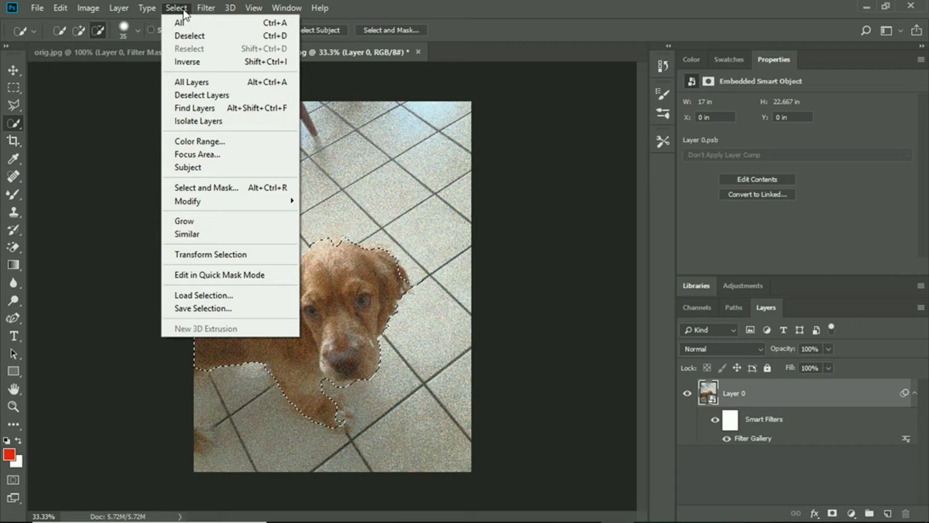
left_click(726, 438)
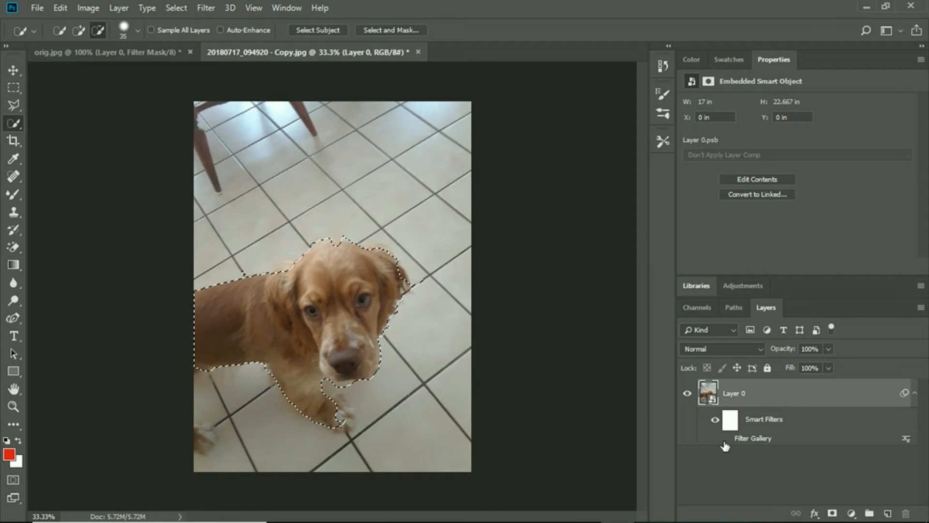
left_click(60, 8)
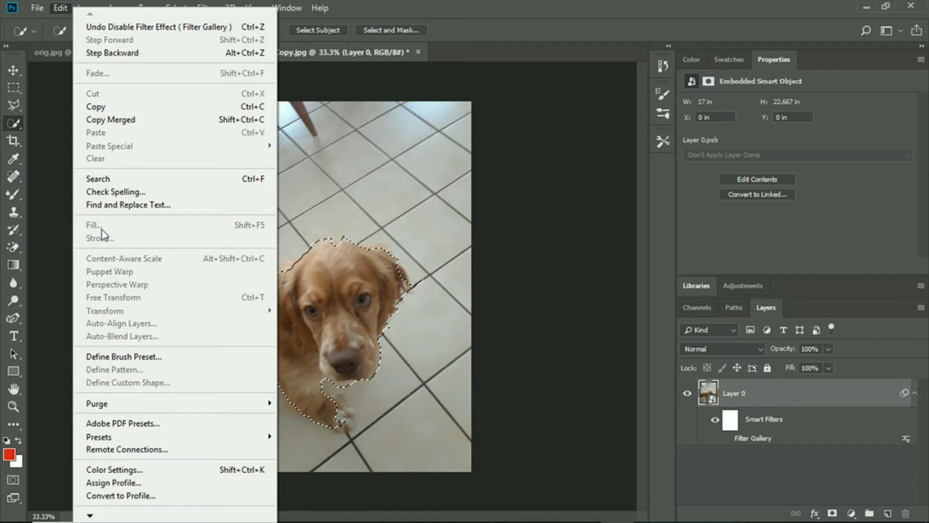
left_click(754, 421)
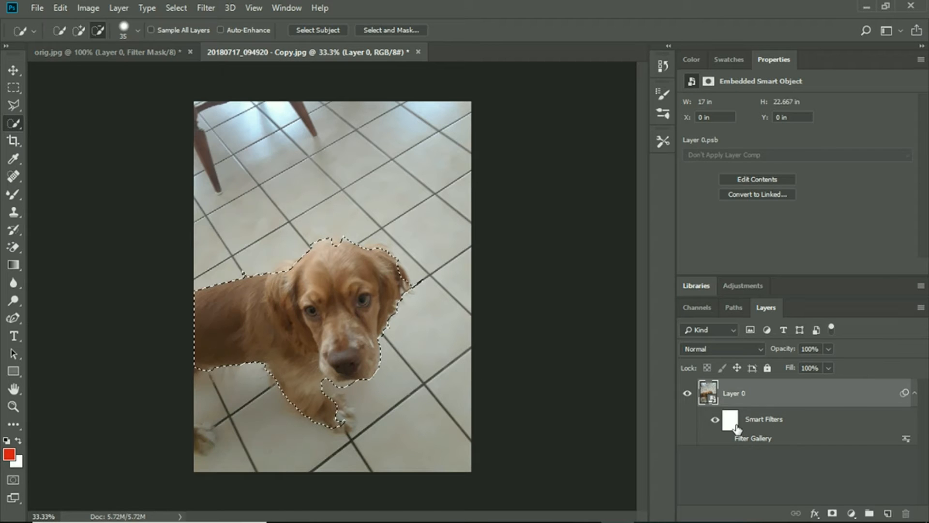
- Fill the selected dog area of the smart filter mask with Black in Normal mode at 100% opacity
left_click(732, 425)
left_click(59, 8)
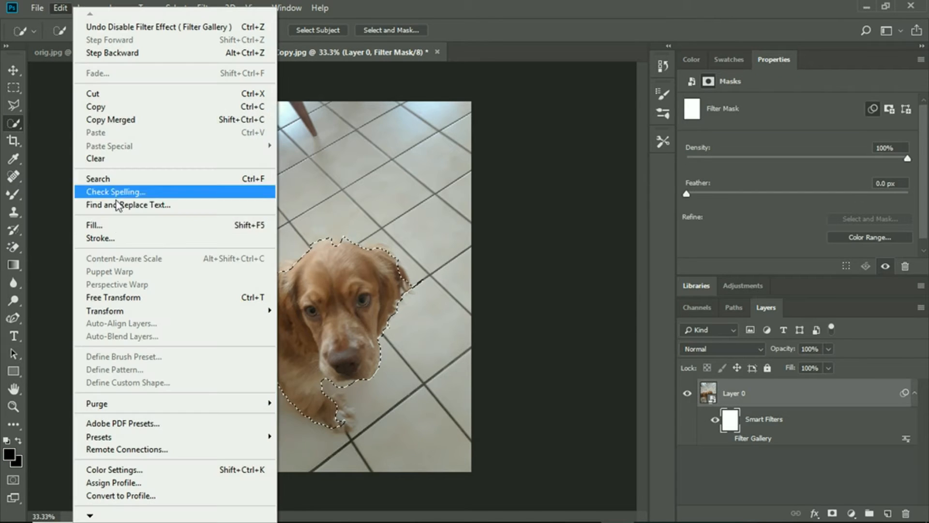
left_click(175, 225)
left_click(487, 118)
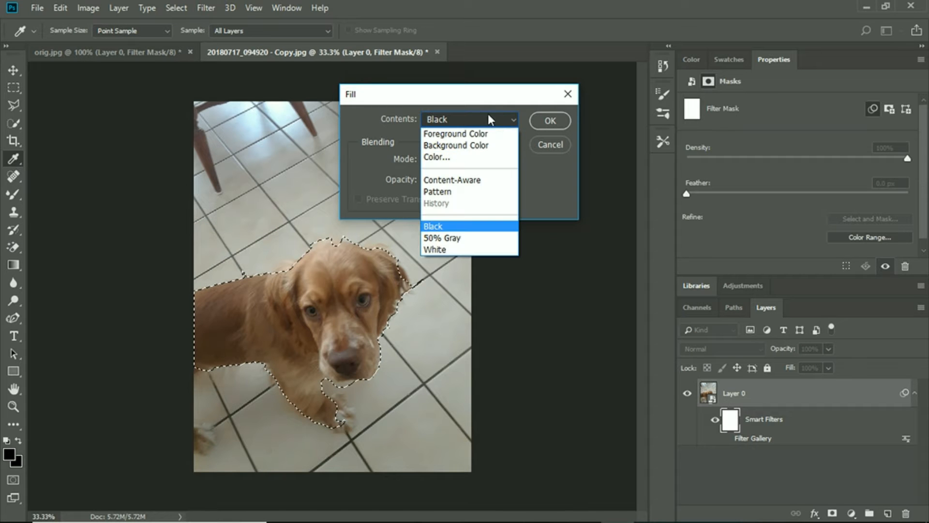
left_click(475, 233)
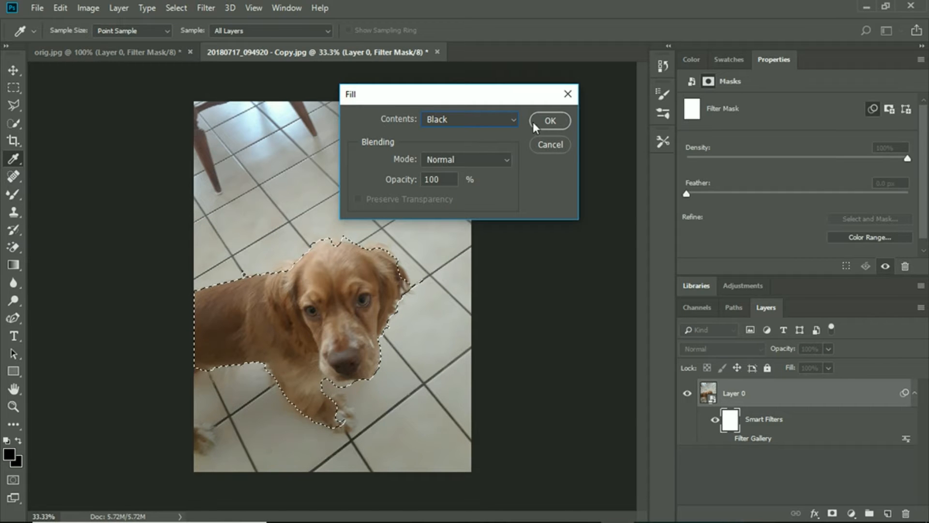
key("w")
left_click(534, 121)
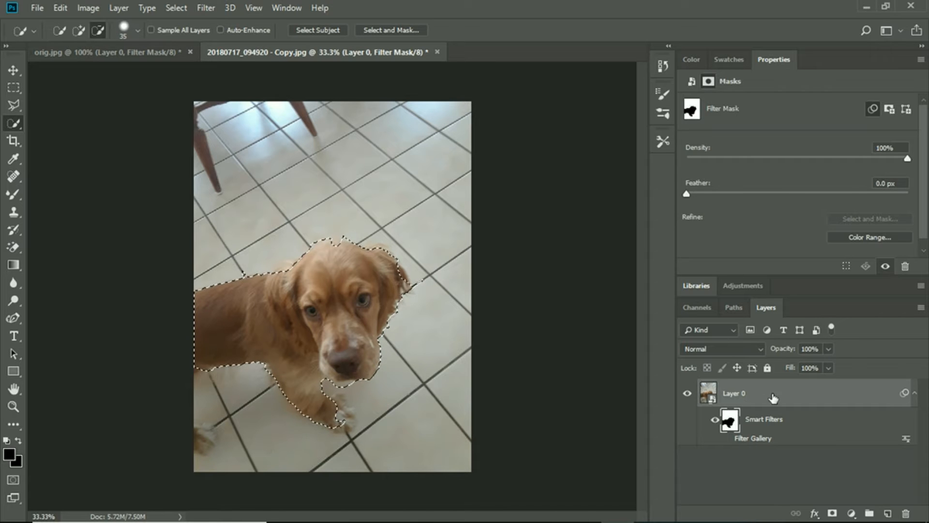
- Turn the Filter Gallery effect back on for the dog layer and deselect the dog
left_click(726, 438)
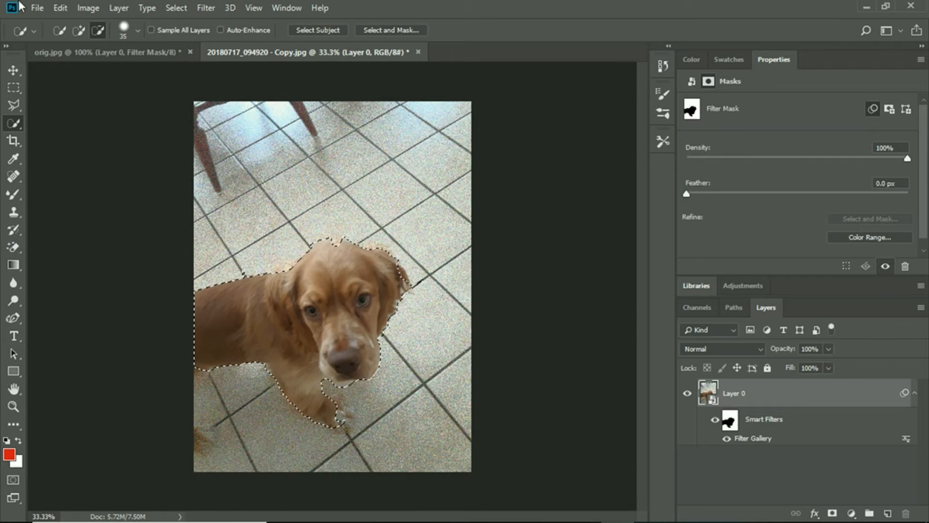
left_click(188, 9)
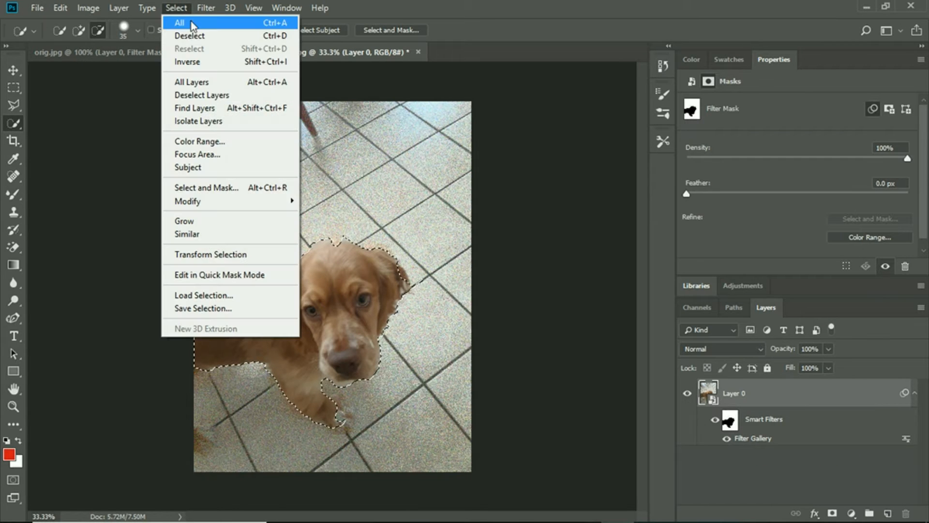
left_click(190, 36)
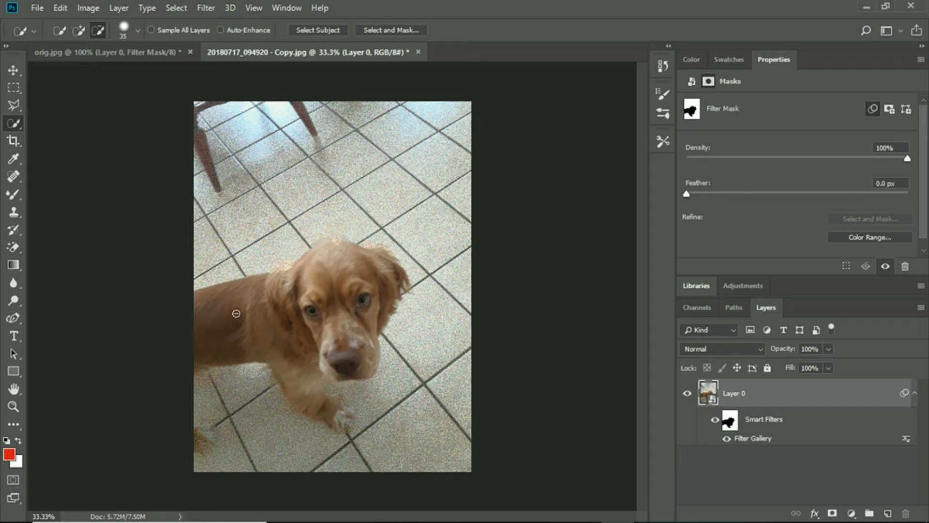
- Switch to the orig.jpg document and hide the Filter Gallery effect on its layer
left_click(121, 53)
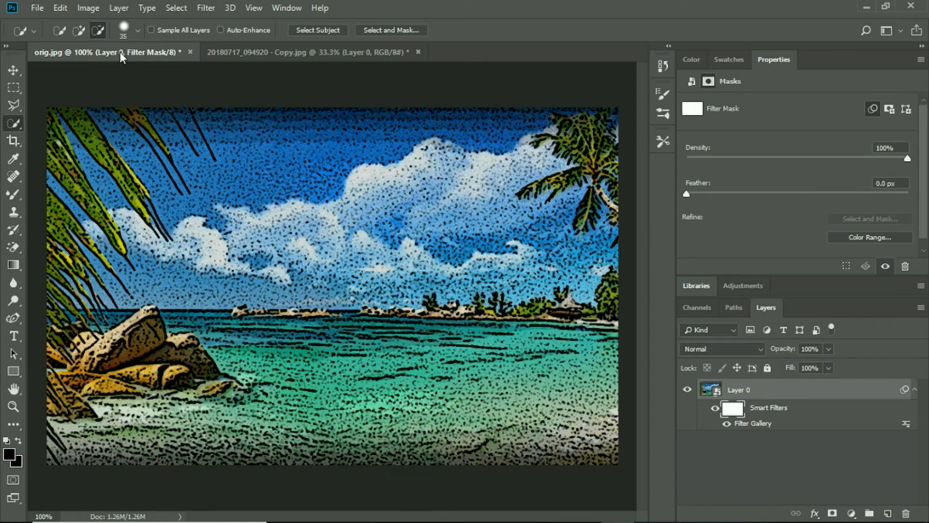
left_click(727, 423)
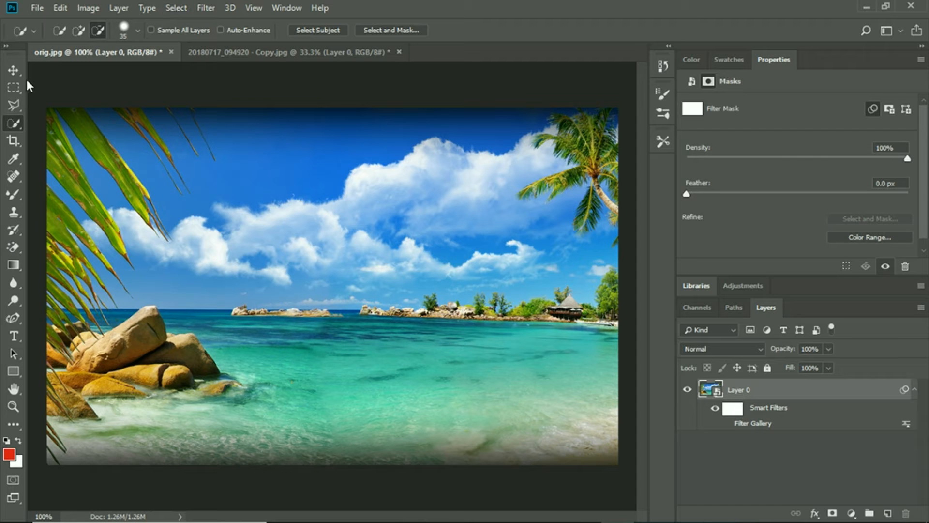
- Select the band of low clouds, islands and shoreline along the beach photo's horizon with the Quick Selection tool
left_click(79, 30)
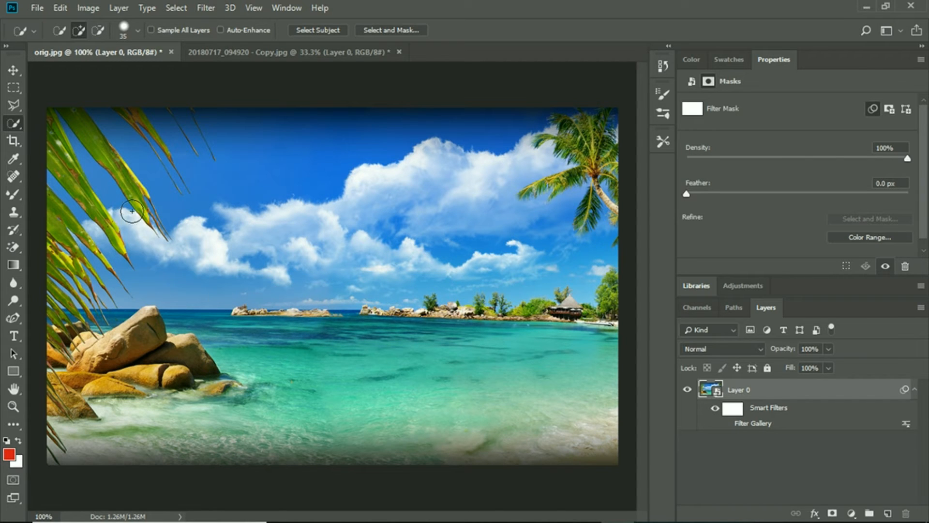
left_click(59, 30)
mouse_move(223, 307)
left_mouse_down()
mouse_move(290, 310)
mouse_move(370, 291)
mouse_move(593, 302)
left_mouse_up()
- Try to subtract the sky and fronds below the large palm tree from the horizon selection with the Quick Selection tool
left_click(79, 30)
left_click(98, 30)
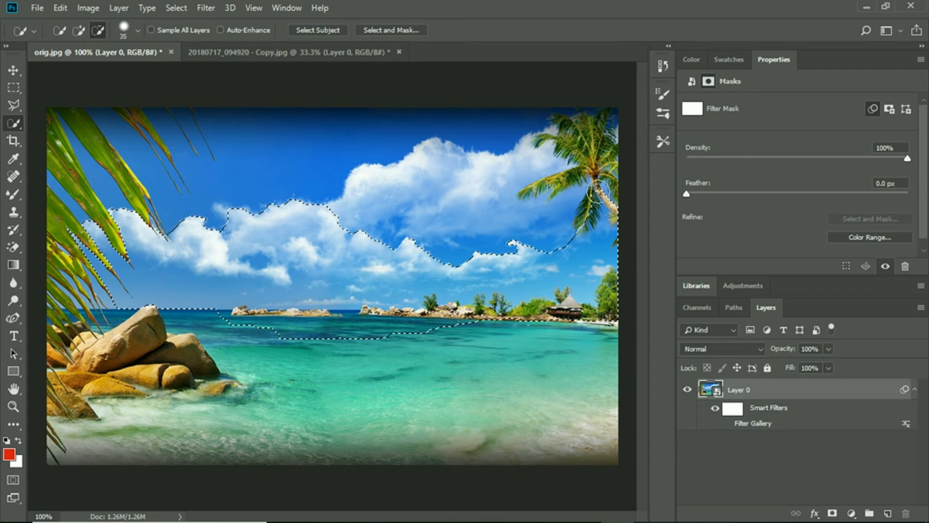
left_click_drag(604, 219, 611, 242)
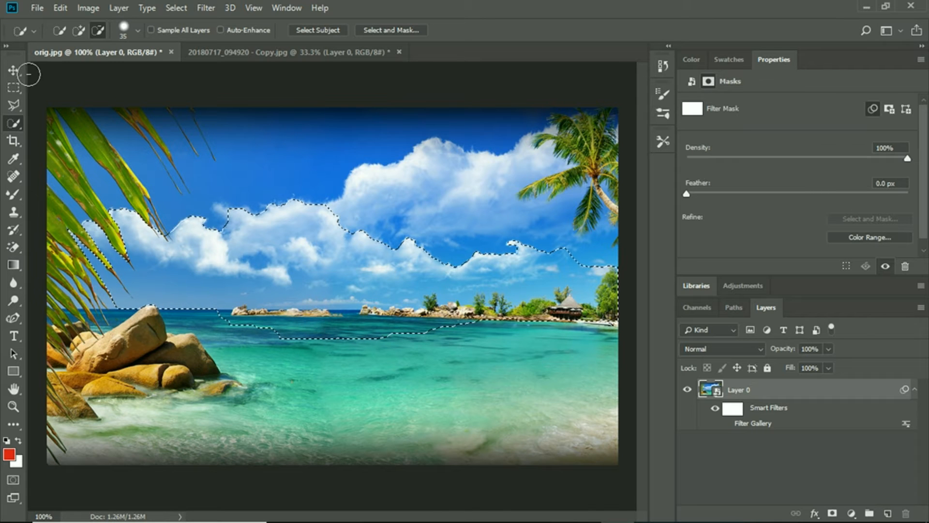
- Make the smart filter mask of Layer 0 the active target while keeping the horizon selection
left_click(60, 8)
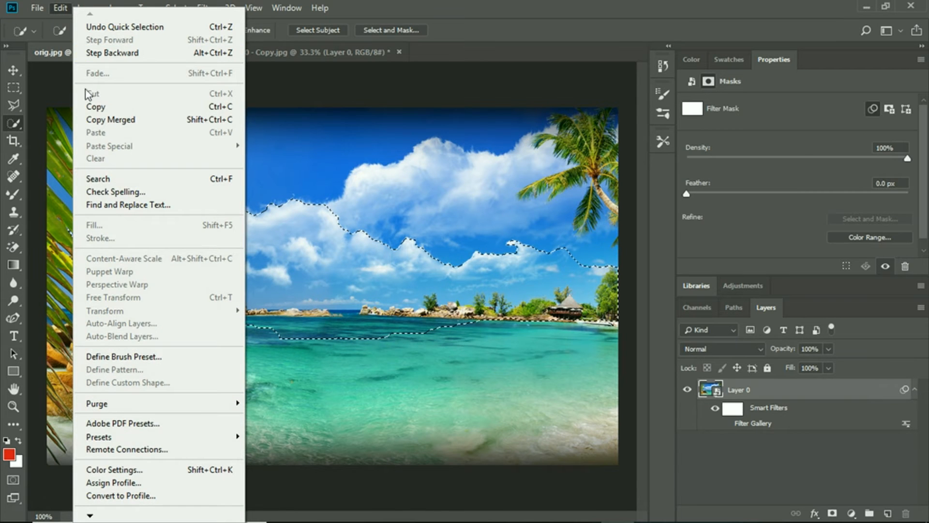
left_click(731, 417)
left_click(732, 409)
- Try to expand the horizon selection to matching areas of the beach photo with the Grow and Similar commands
left_click(68, 8)
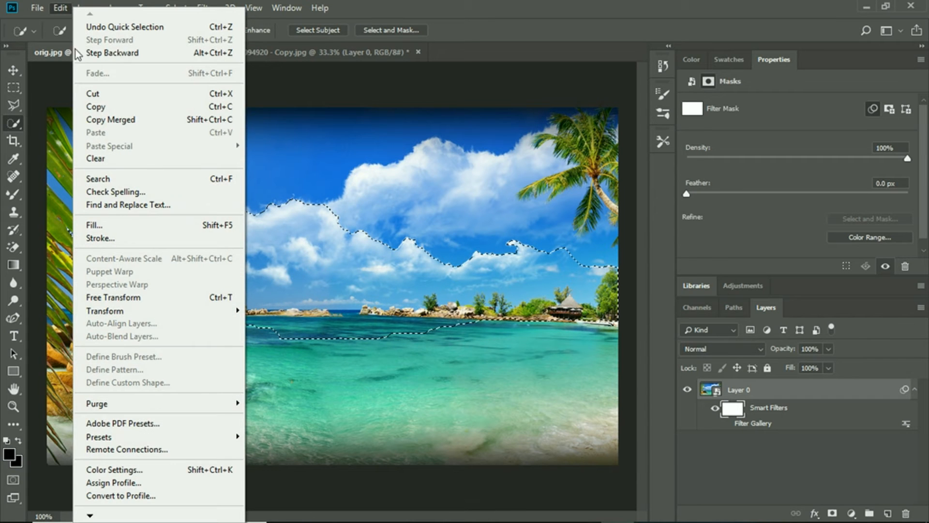
left_click(74, 8)
left_click(86, 9)
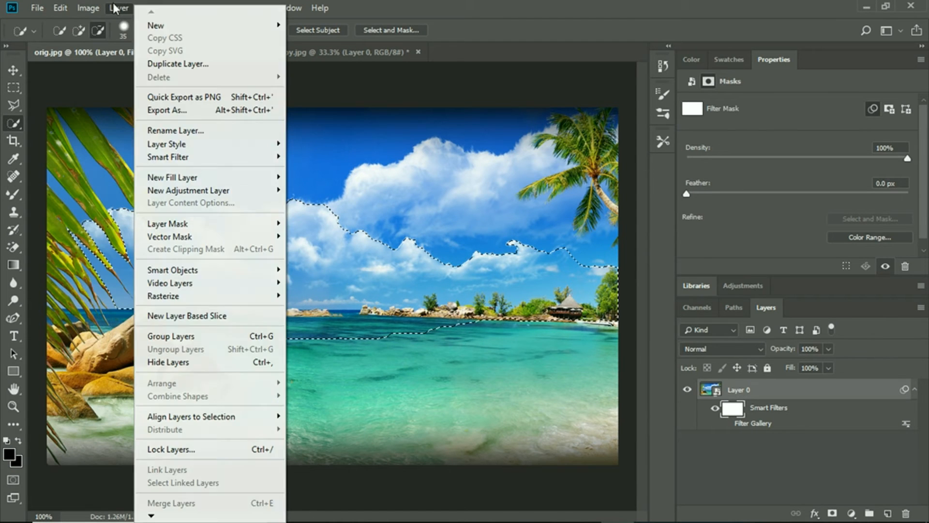
mouse_move(167, 9)
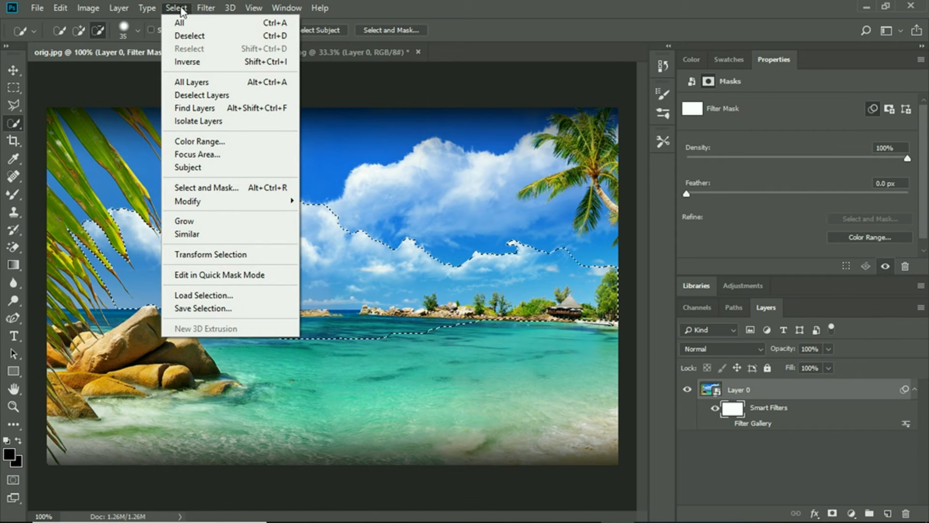
left_click(202, 225)
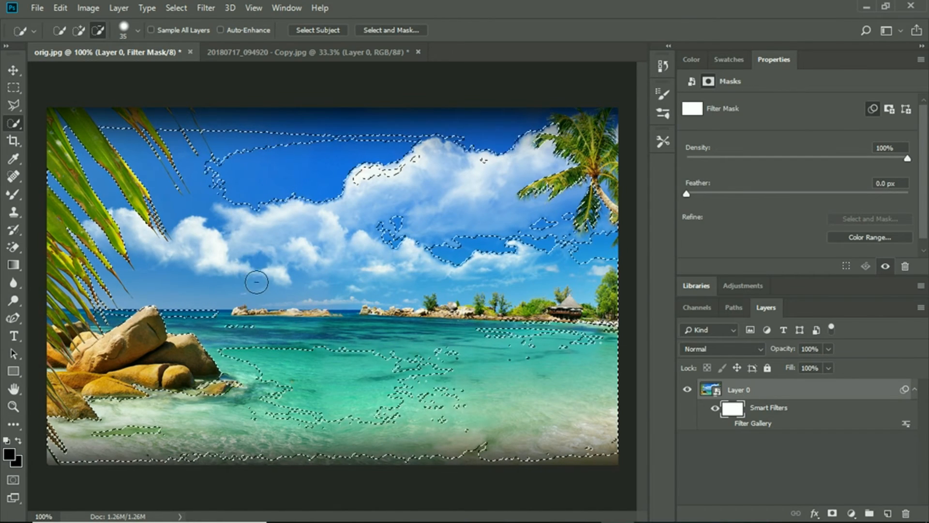
left_click(148, 7)
mouse_move(171, 9)
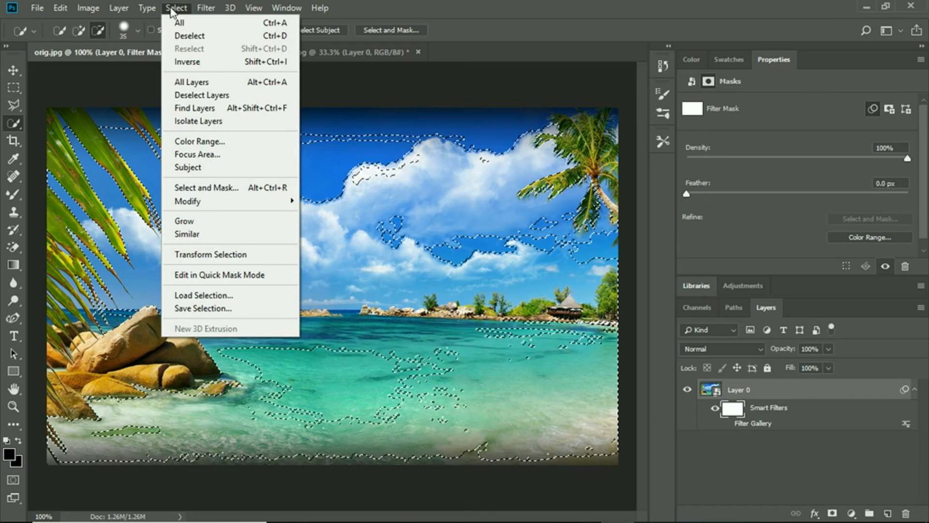
left_click(213, 237)
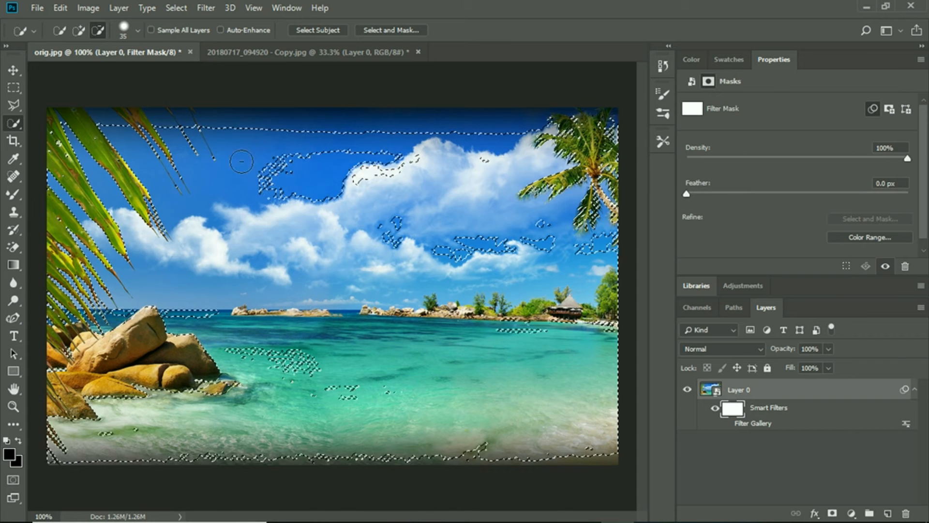
left_click(171, 8)
left_click(210, 145)
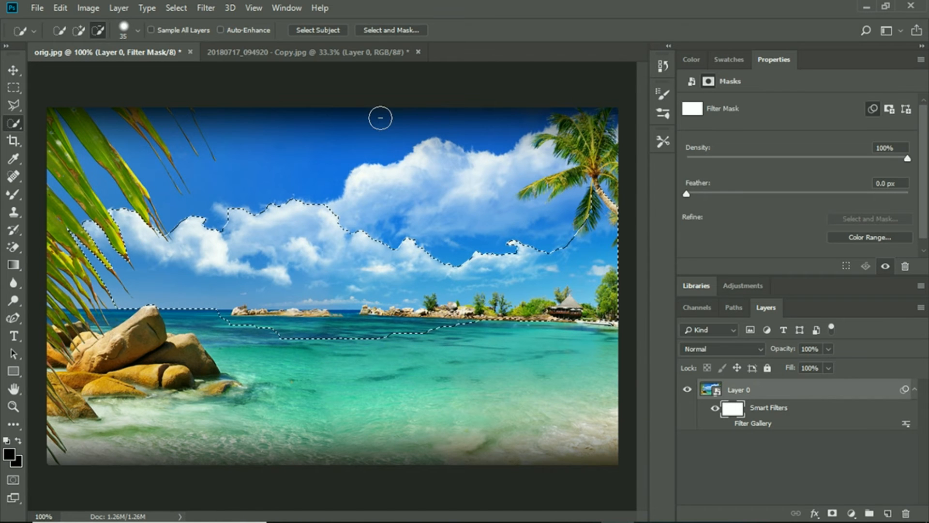
- Subtract the lower fronds of the large palm tree from the horizon selection with the Quick Selection tool
left_click(77, 31)
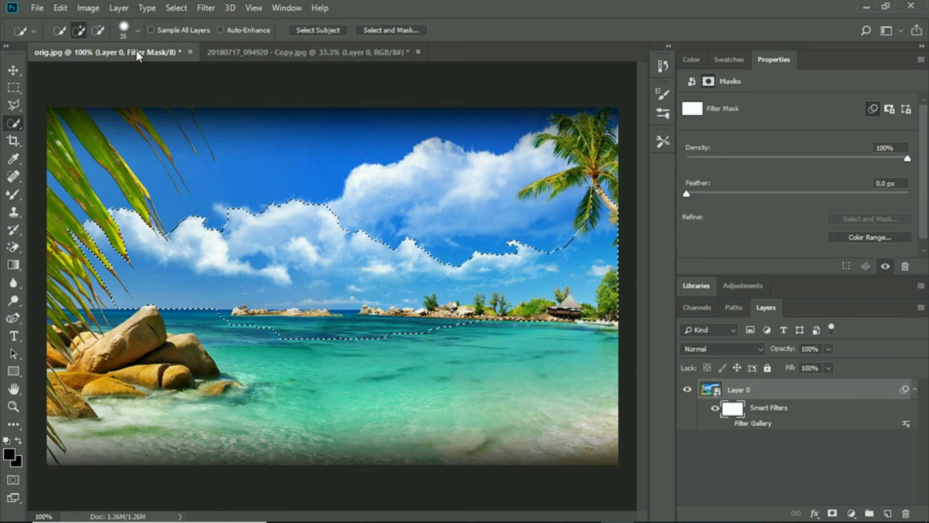
left_click(98, 31)
left_click(601, 212)
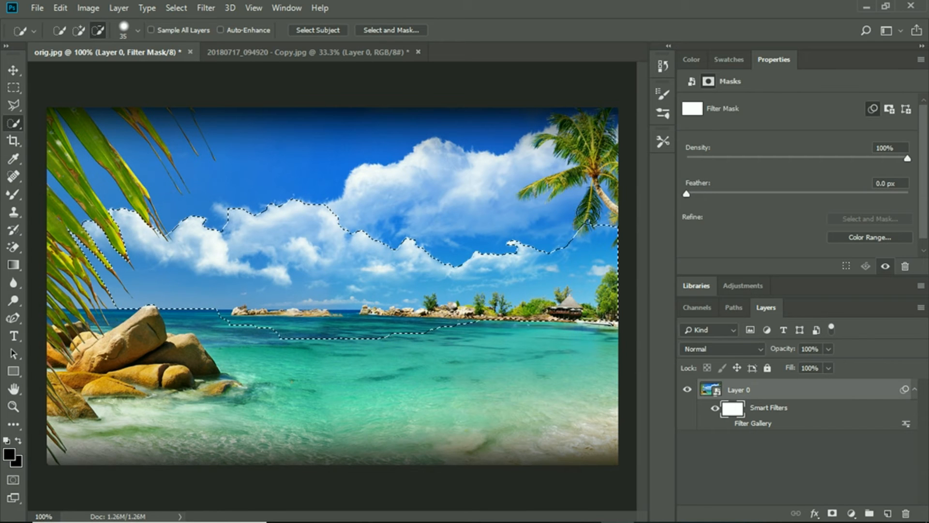
- Fill the selected horizon area of the smart filter mask with Black in Normal mode at 100% opacity
left_click(63, 8)
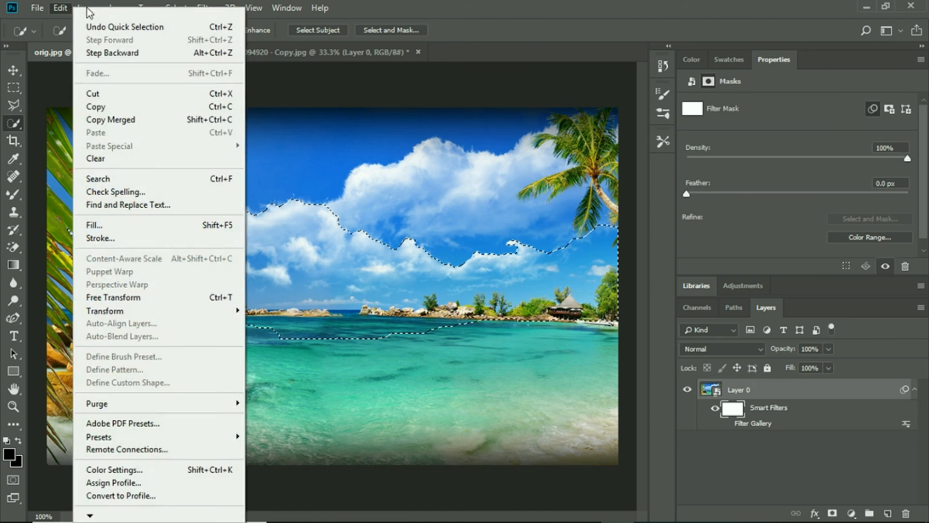
mouse_move(114, 10)
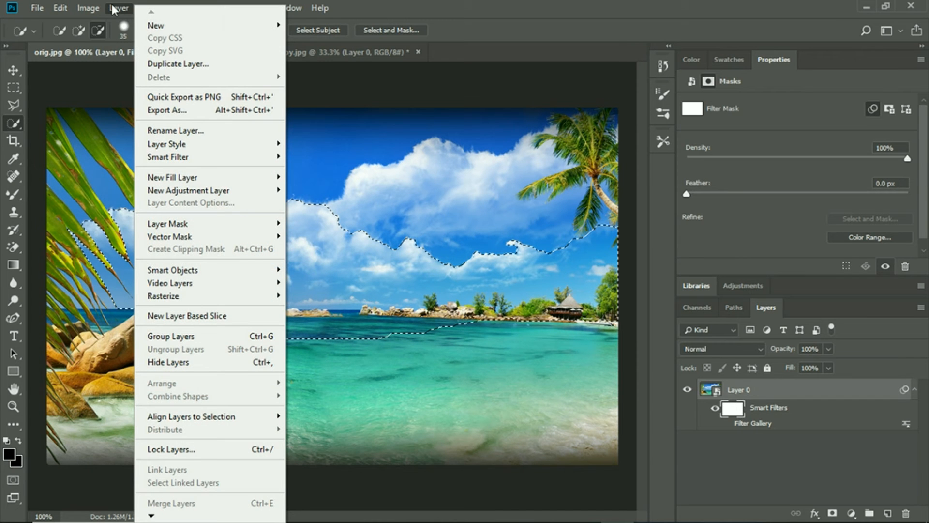
mouse_move(60, 8)
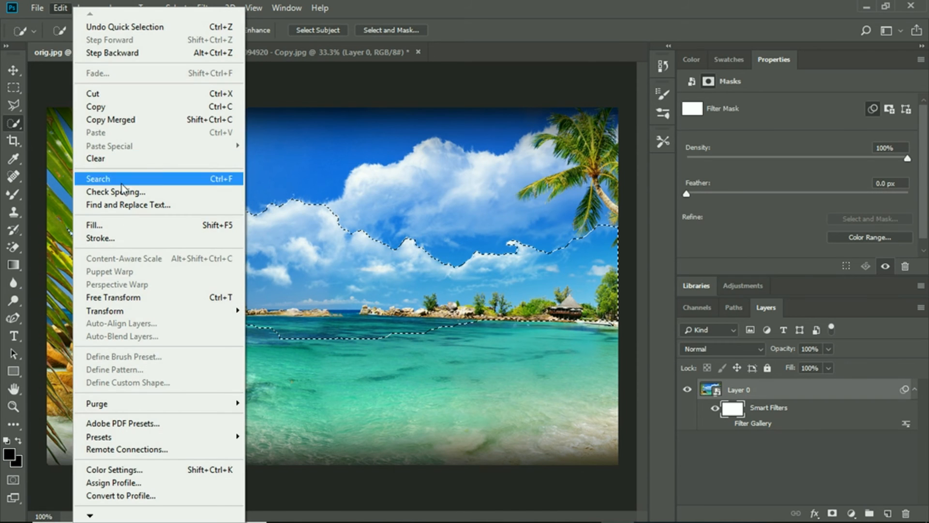
left_click(116, 228)
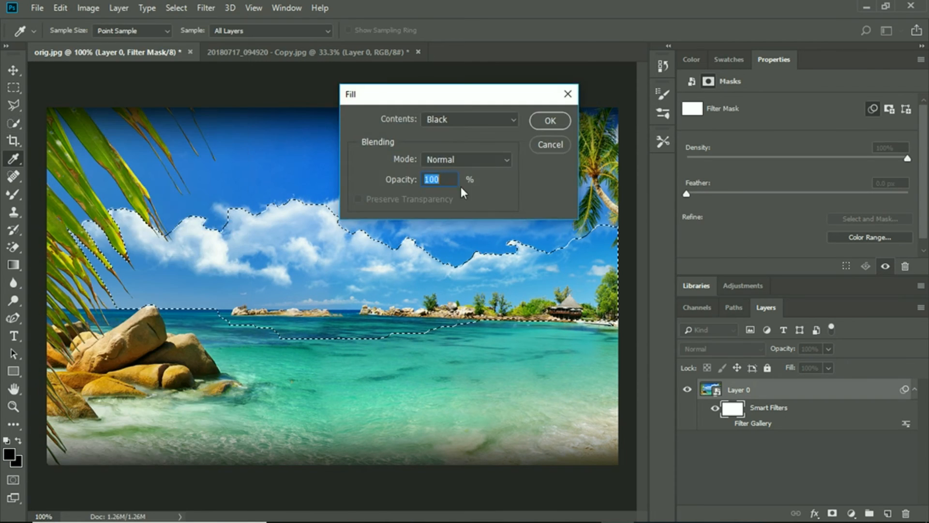
left_click(540, 124)
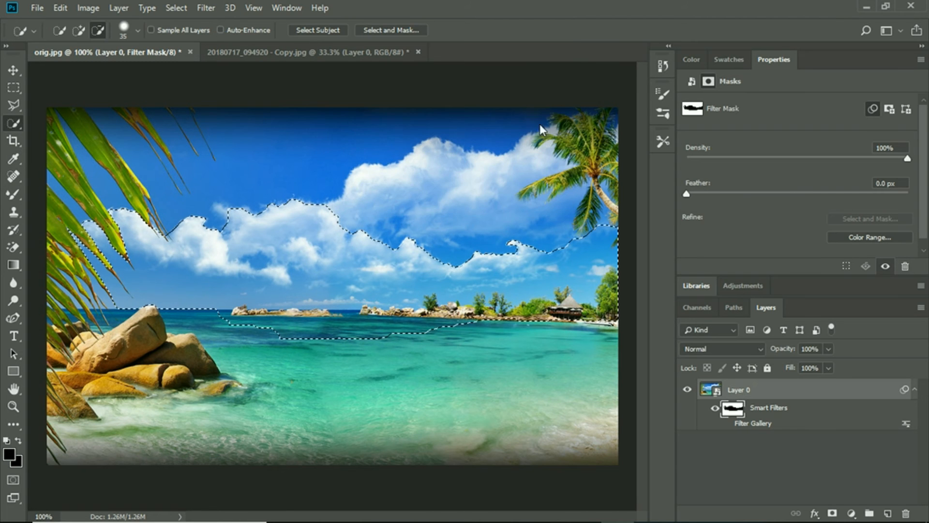
- Turn the Filter Gallery effect back on for the beach layer and reapply its stacked effects with their existing settings
left_click(733, 431)
left_click(727, 423)
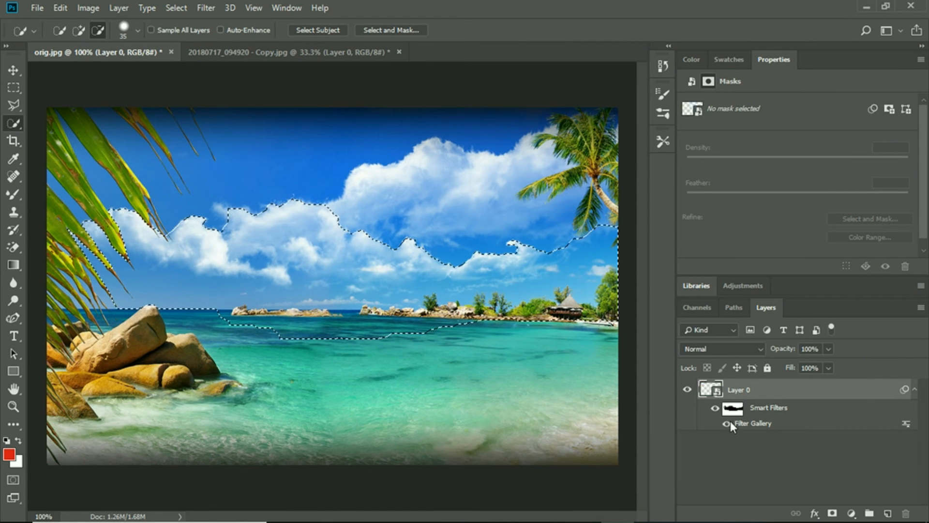
double_click(761, 424)
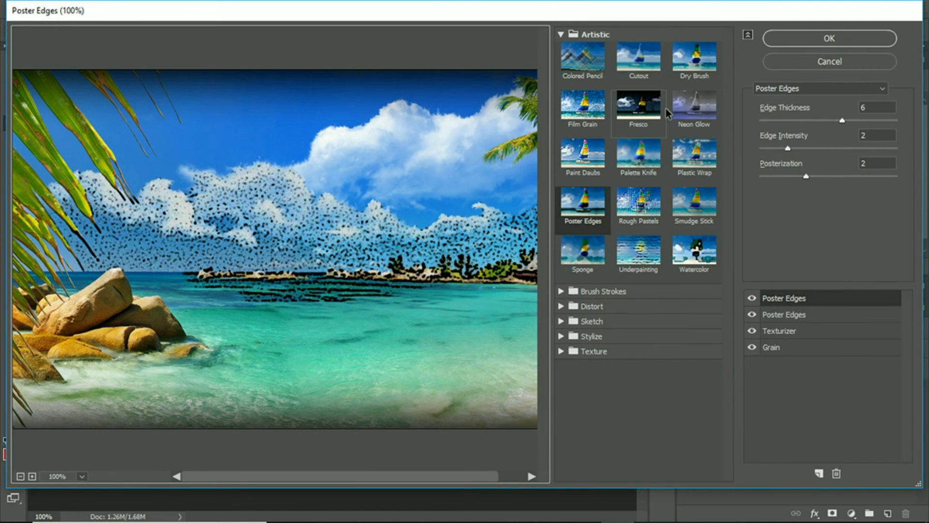
left_click(802, 40)
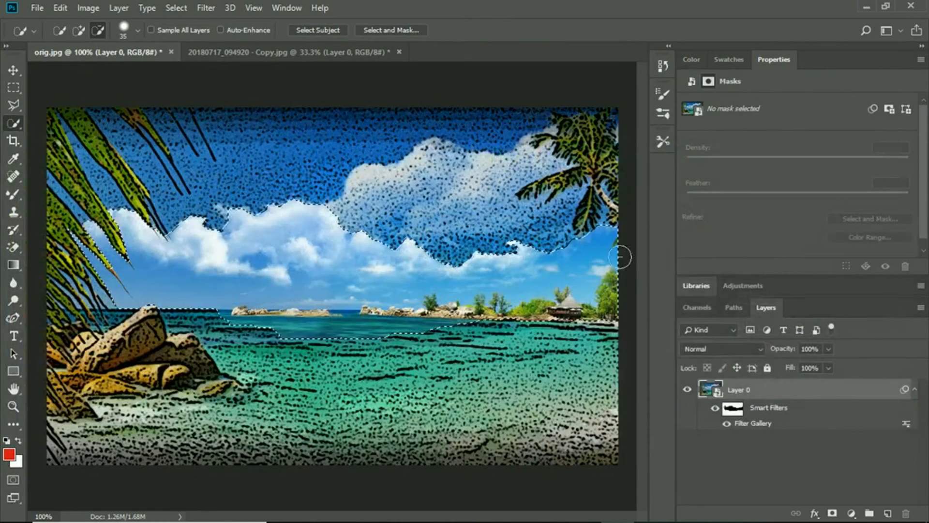